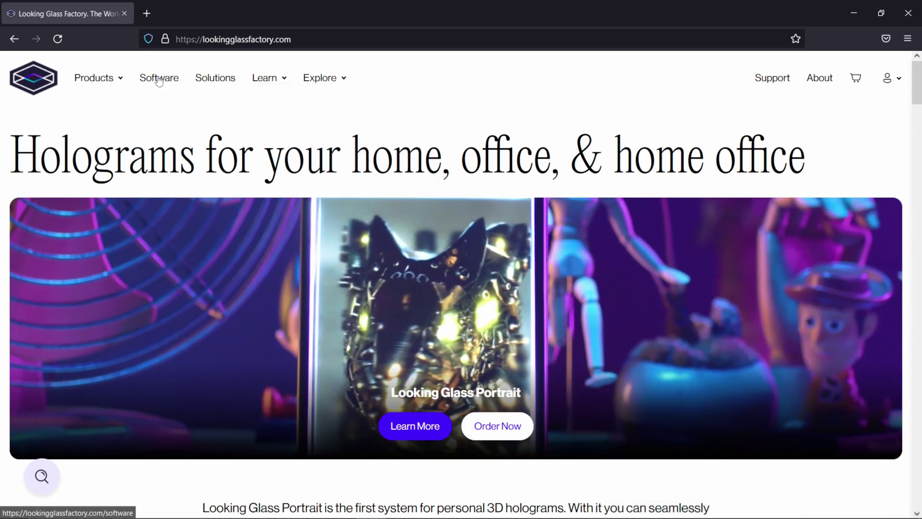
Step: Open the Software page and expand the HoloPlay Plugin for Unreal Engine entry to review its changelog, requirements and download option
{"action": "left_click", "coordinate": [158, 80]}
{"action": "scroll", "coordinate": [456, 304], "scroll_direction": "down", "scroll_amount": 7}
{"action": "scroll", "coordinate": [458, 304], "scroll_direction": "down", "scroll_amount": 10}
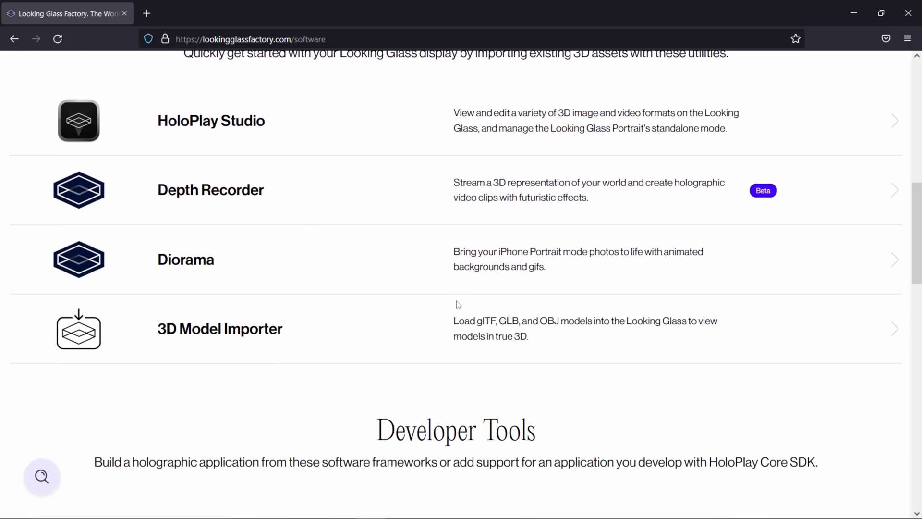
{"action": "scroll", "coordinate": [457, 304], "scroll_direction": "down", "scroll_amount": 3}
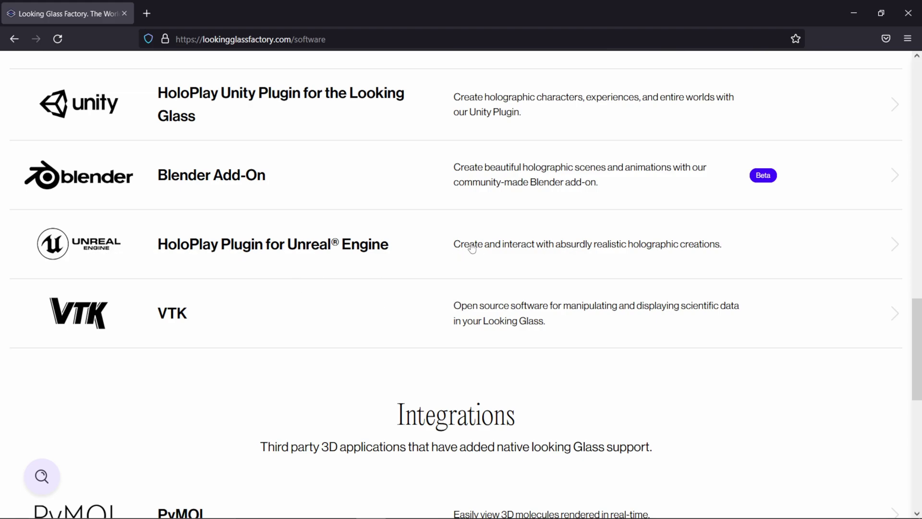
{"action": "left_click", "coordinate": [446, 253]}
{"action": "scroll", "coordinate": [543, 259], "scroll_direction": "down", "scroll_amount": 4}
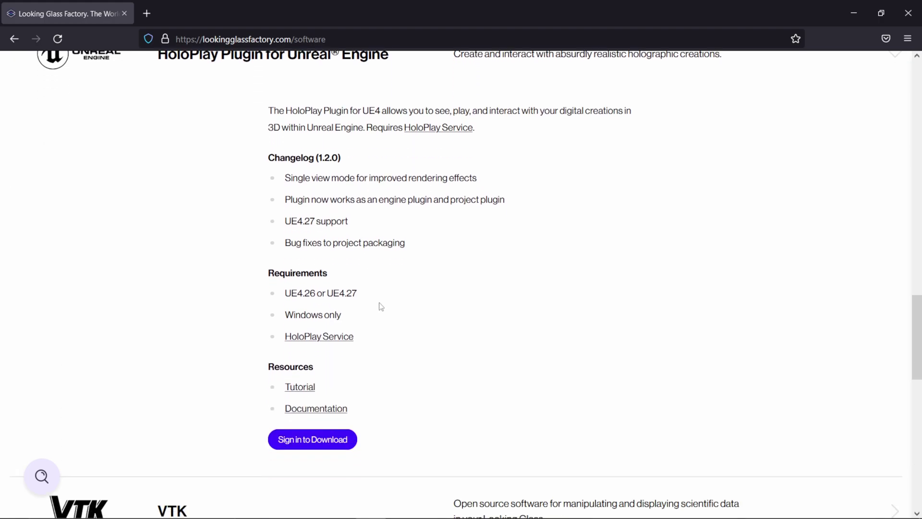
{"action": "scroll", "coordinate": [379, 306], "scroll_direction": "down", "scroll_amount": 1}
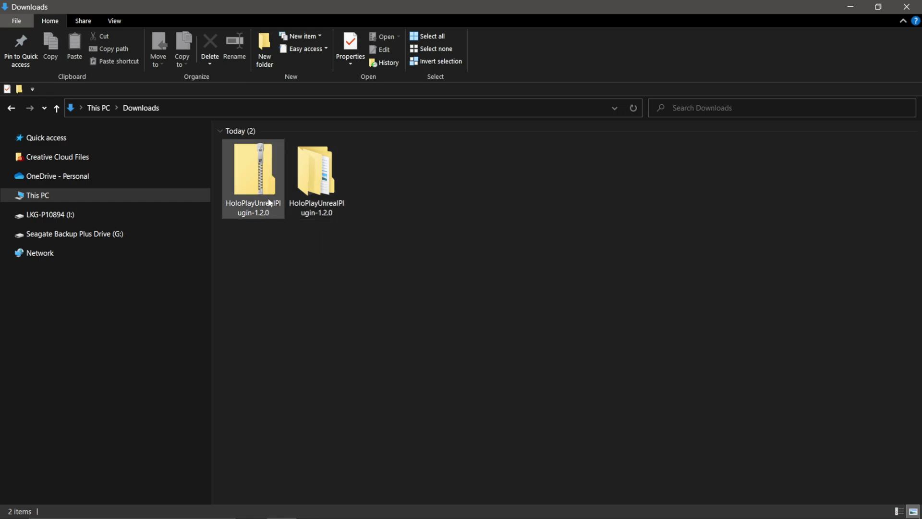
Step: Open the extracted HoloPlayUnrealPlugin-1.2.0 folder in Downloads and locate the UE4.27 version of the plugin
{"action": "double_click", "coordinate": [316, 173]}
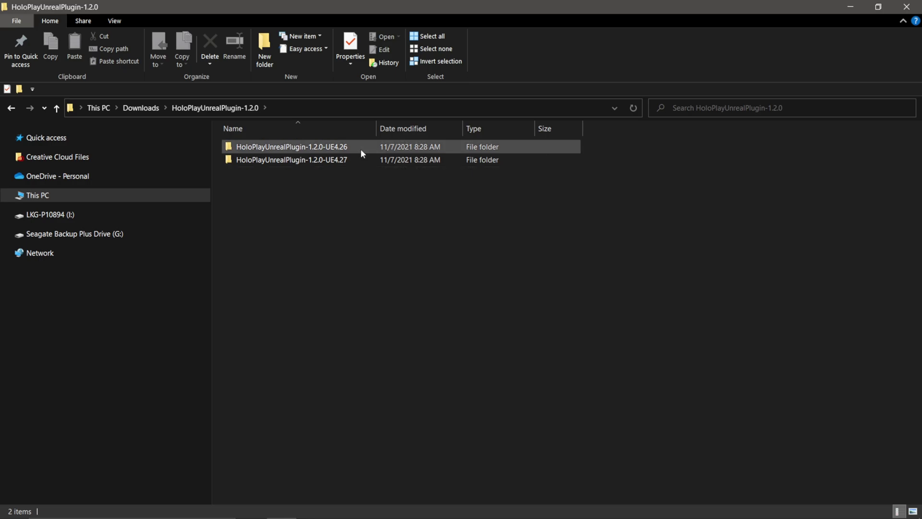
{"action": "mouse_move", "coordinate": [356, 157]}
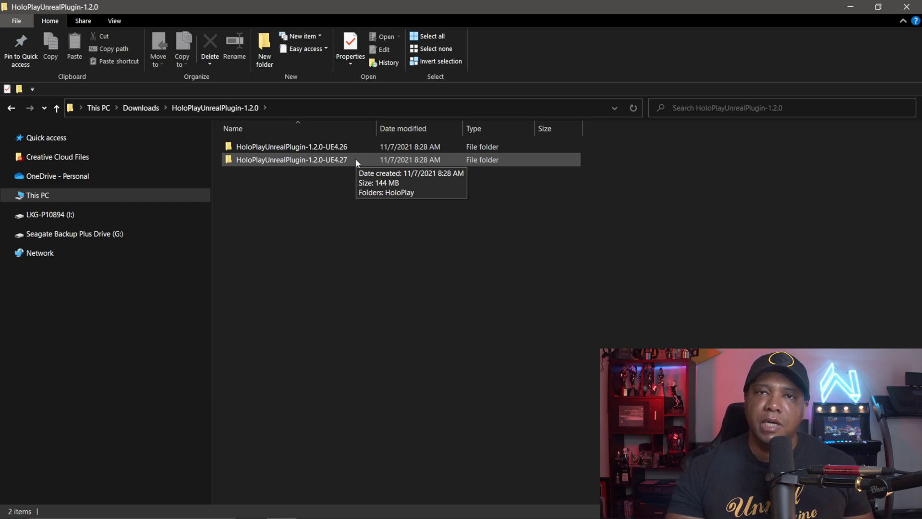
Step: Switch to the Epic Games Launcher and start a new Unreal Engine 4.27.1 Games project from the Third Person template
{"action": "key", "text": "super"}
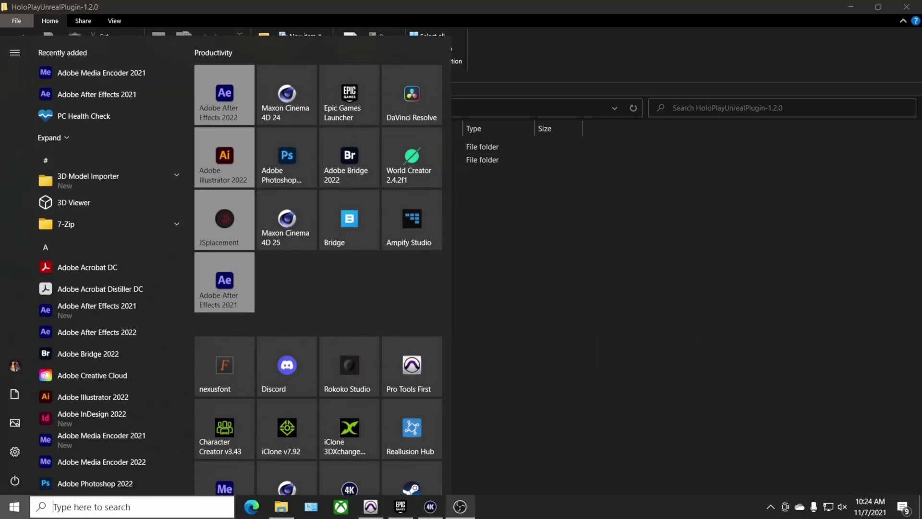
{"action": "left_click", "coordinate": [391, 513]}
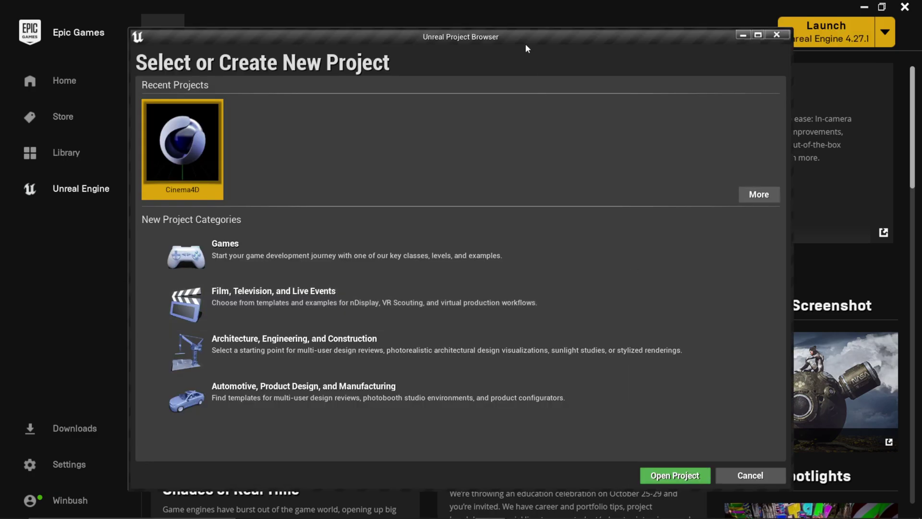
{"action": "left_click", "coordinate": [246, 260]}
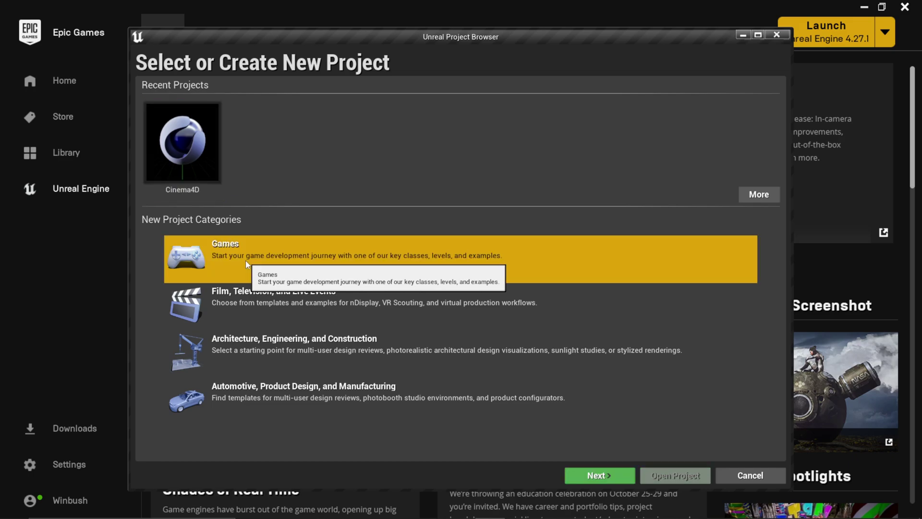
{"action": "left_click", "coordinate": [619, 481]}
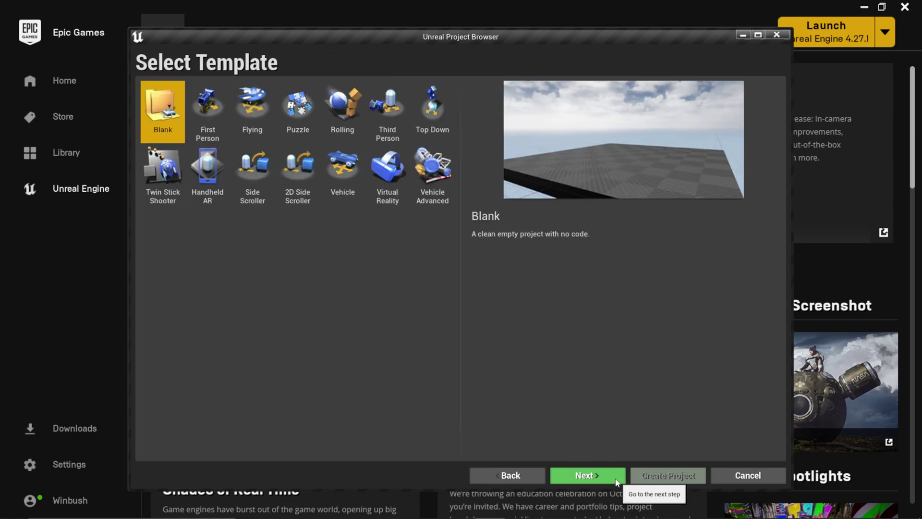
{"action": "left_click", "coordinate": [396, 99]}
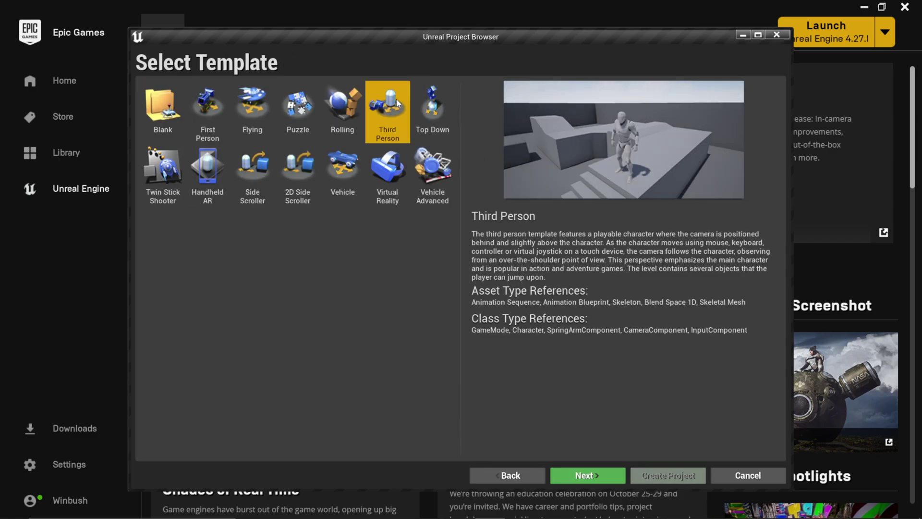
{"action": "left_click", "coordinate": [586, 476]}
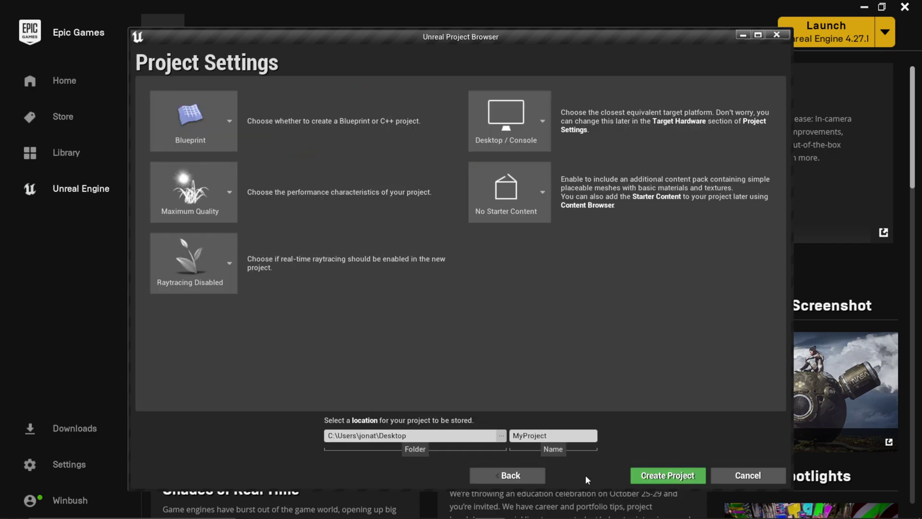
Step: Set the project location to the Desktop, name the project LGF and create it
{"action": "left_click", "coordinate": [501, 435]}
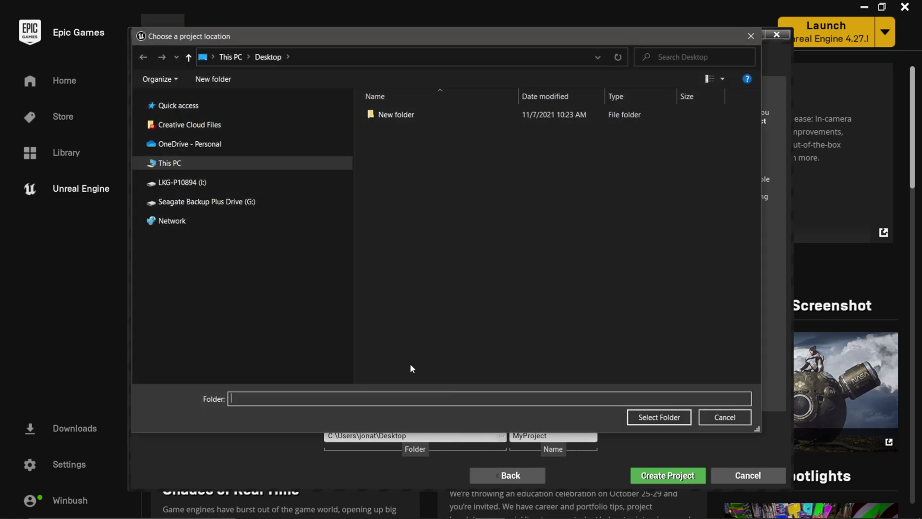
{"action": "left_click", "coordinate": [179, 162]}
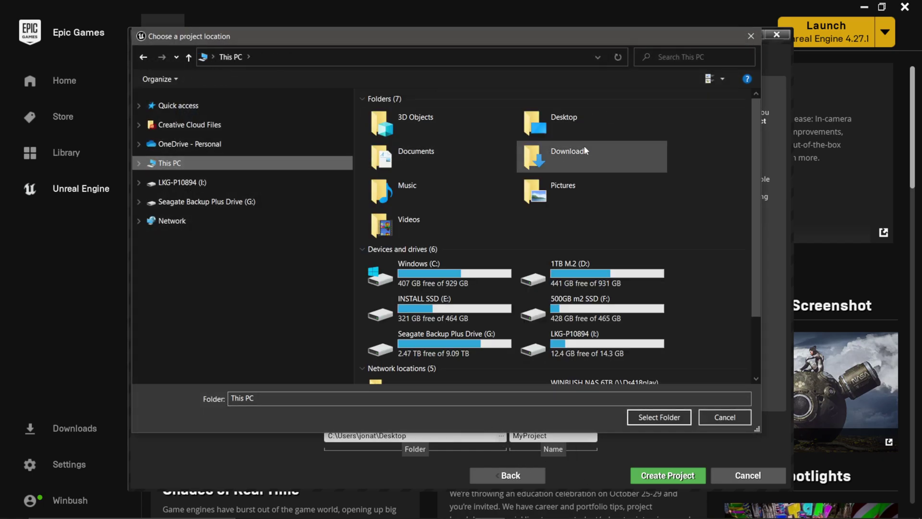
{"action": "double_click", "coordinate": [580, 125]}
{"action": "left_click", "coordinate": [672, 419]}
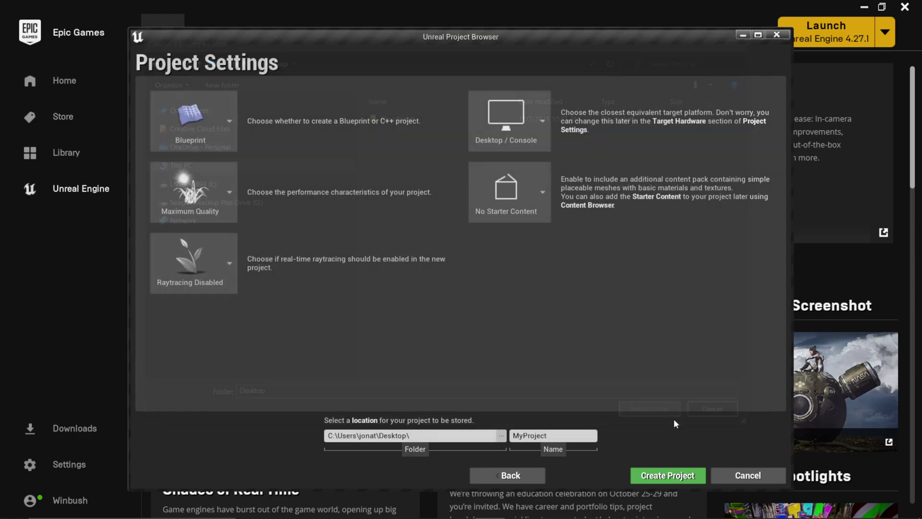
{"action": "left_click", "coordinate": [575, 436]}
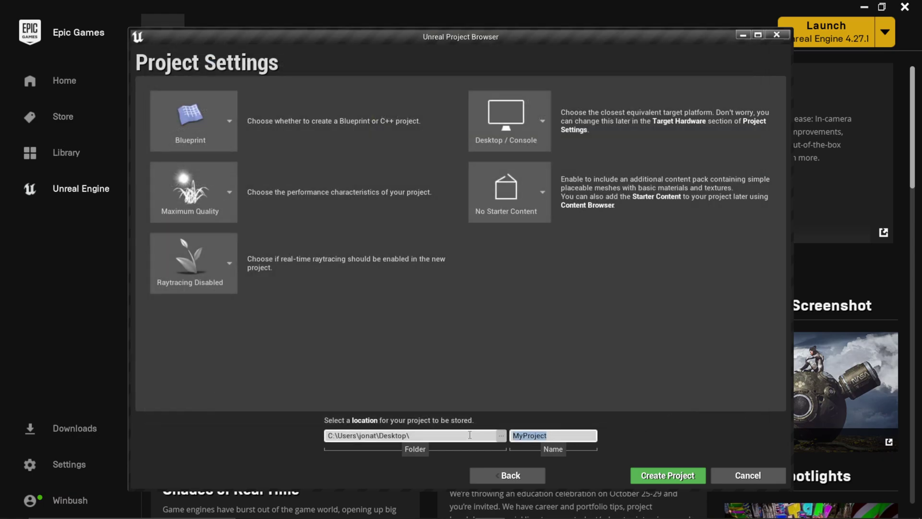
{"action": "type", "text": "LGF"}
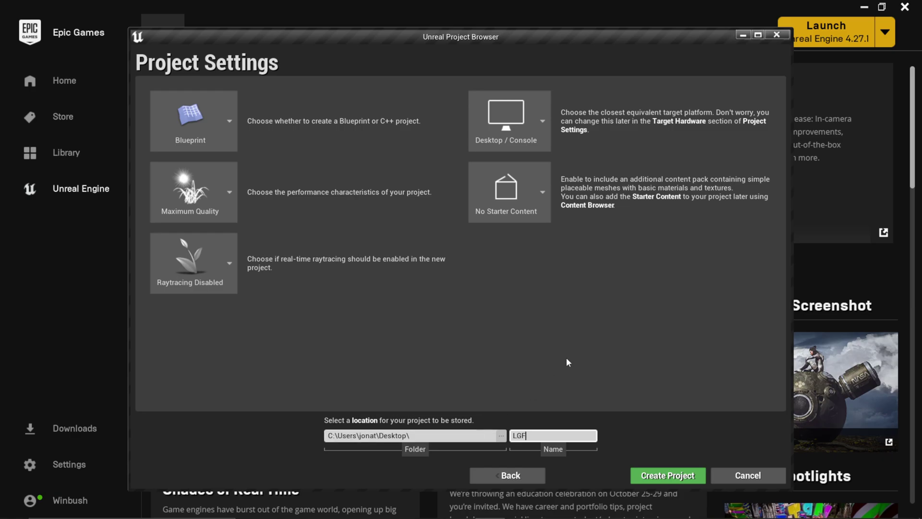
{"action": "left_click", "coordinate": [679, 483]}
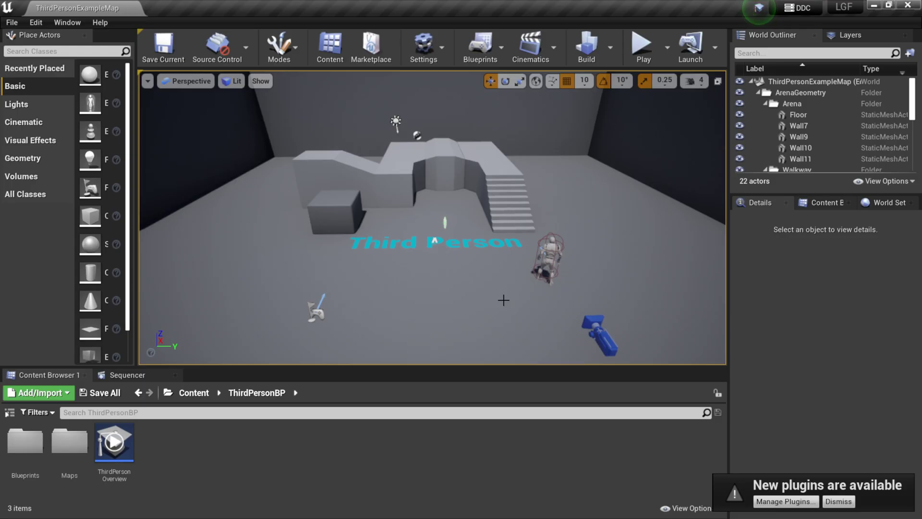
Step: Bring up the plugin folder in File Explorer as a smaller window and minimize the other windows to expose the desktop
{"action": "key", "text": "super"}
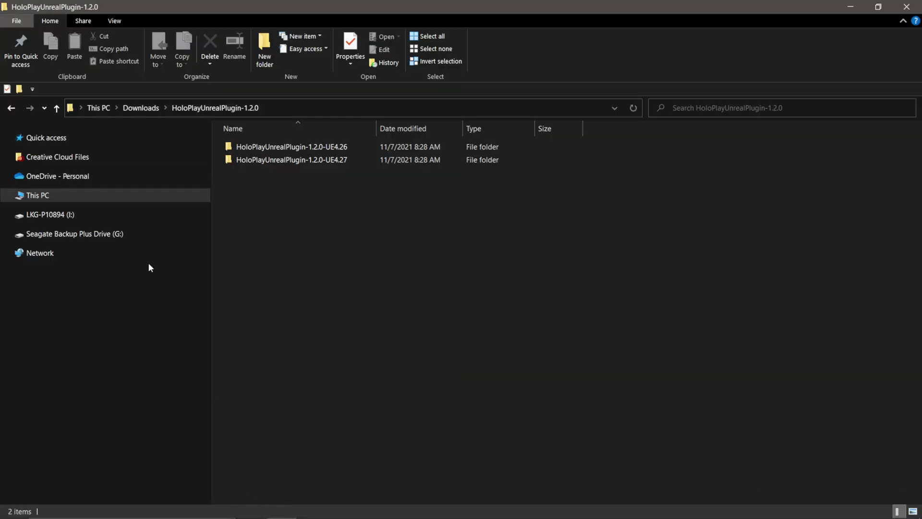
{"action": "left_click_drag", "start_coordinate": [152, 5], "coordinate": [366, 52]}
{"action": "left_click_drag", "start_coordinate": [884, 401], "coordinate": [635, 435]}
{"action": "left_click_drag", "start_coordinate": [376, 62], "coordinate": [550, 59]}
{"action": "left_click", "coordinate": [874, 5]}
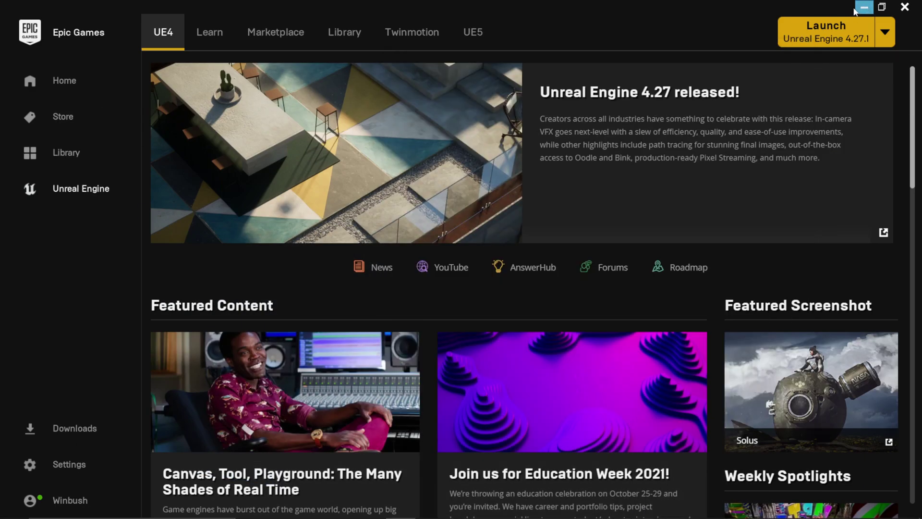
{"action": "left_click", "coordinate": [863, 7]}
{"action": "left_click_drag", "start_coordinate": [641, 52], "coordinate": [687, 39]}
Step: Open the LGF project folder from the desktop and place its window beside the plugin folder window
{"action": "left_click", "coordinate": [25, 165]}
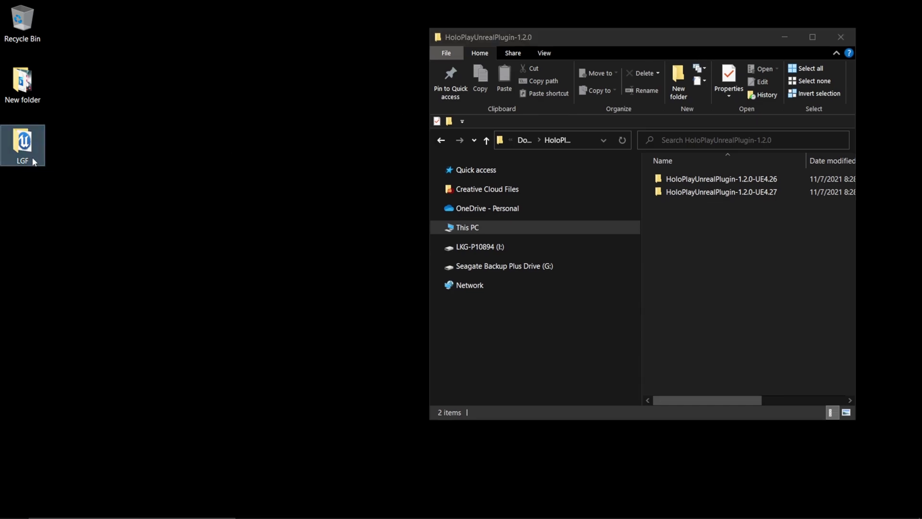
{"action": "double_click", "coordinate": [22, 144]}
{"action": "left_click_drag", "start_coordinate": [592, 58], "coordinate": [186, 34]}
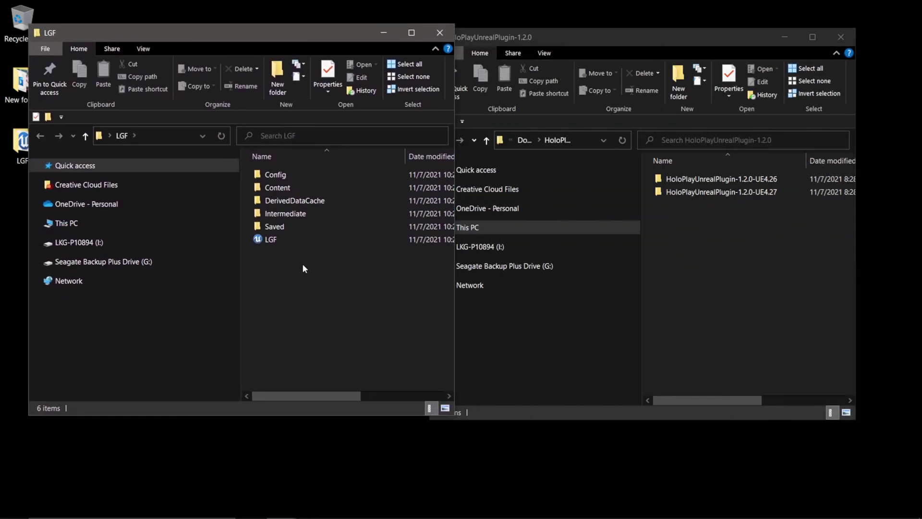
Step: Create a new folder named Plugins inside the LGF project folder
{"action": "right_click", "coordinate": [293, 301]}
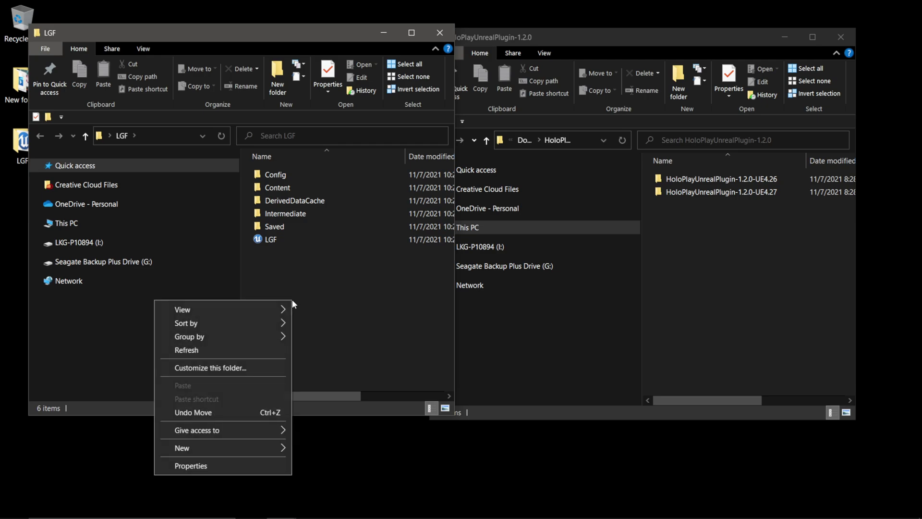
{"action": "mouse_move", "coordinate": [230, 332]}
{"action": "mouse_move", "coordinate": [225, 446]}
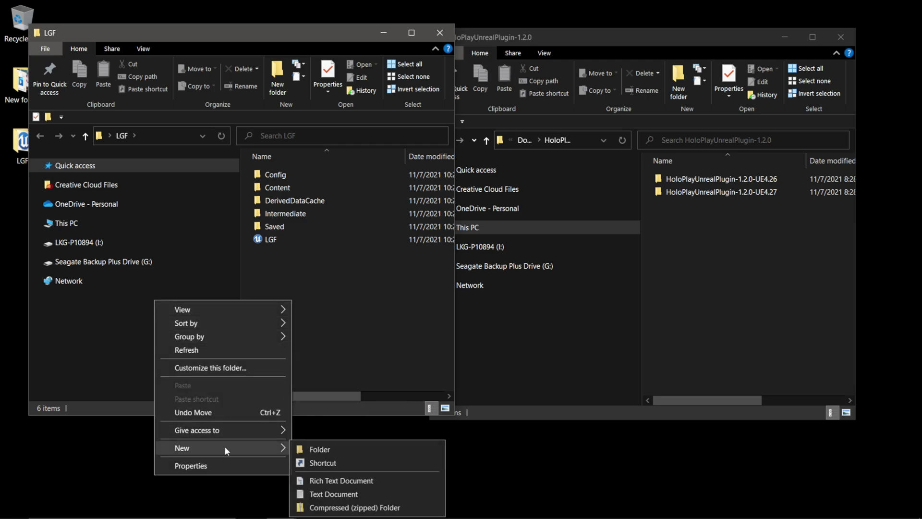
{"action": "left_click", "coordinate": [335, 448]}
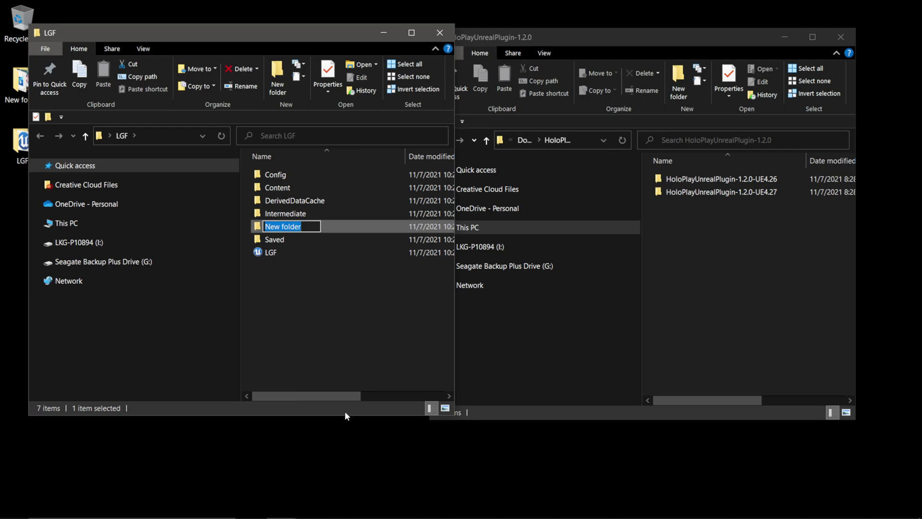
{"action": "type", "text": "Plugins"}
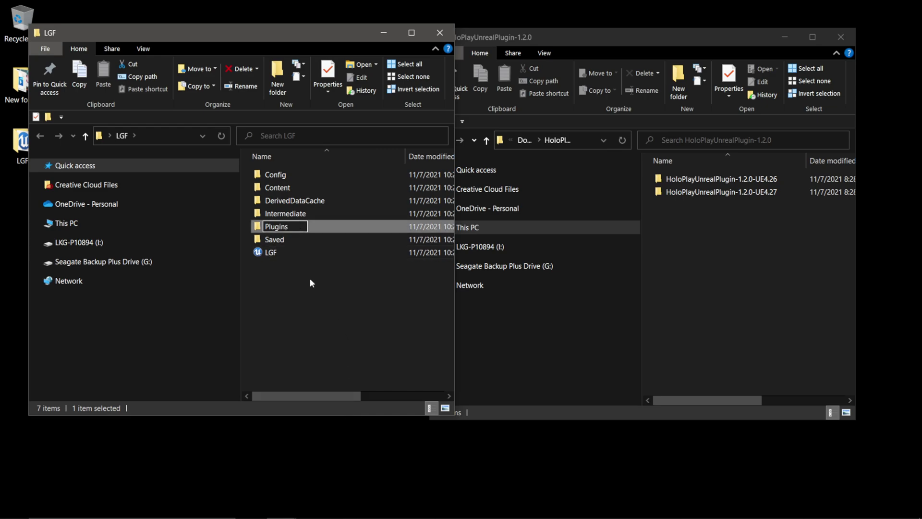
{"action": "left_click", "coordinate": [310, 278]}
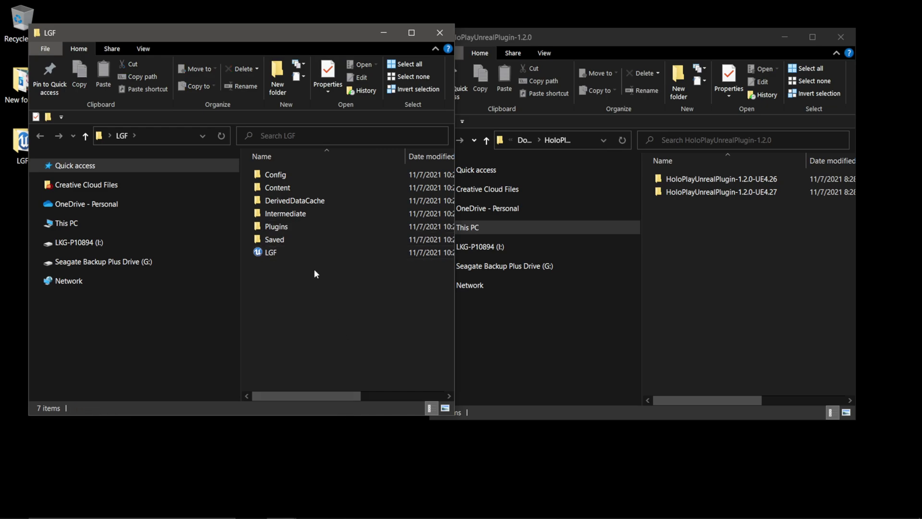
Step: Copy the HoloPlay folder from HoloPlayUnrealPlugin-1.2.0-UE4.27 into the project's Plugins folder
{"action": "double_click", "coordinate": [294, 227]}
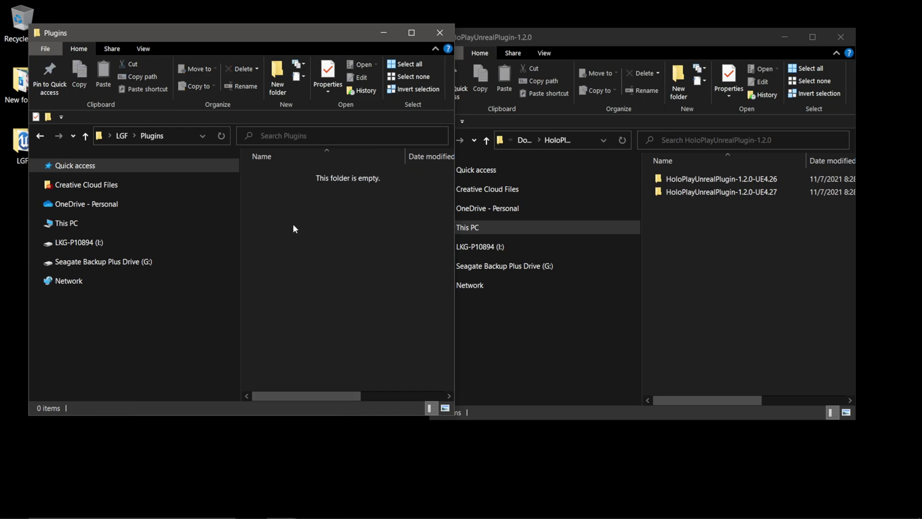
{"action": "left_click", "coordinate": [731, 252]}
{"action": "left_click", "coordinate": [752, 193]}
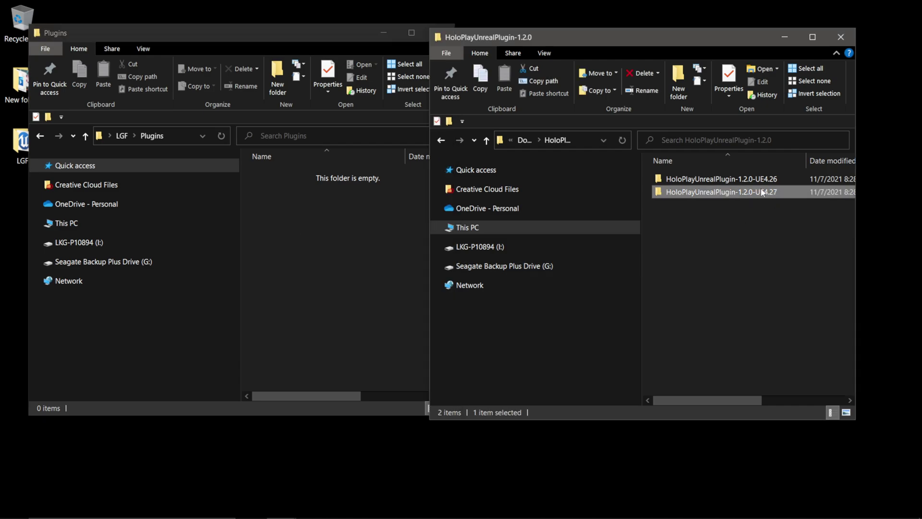
{"action": "double_click", "coordinate": [728, 192]}
{"action": "left_click", "coordinate": [678, 179]}
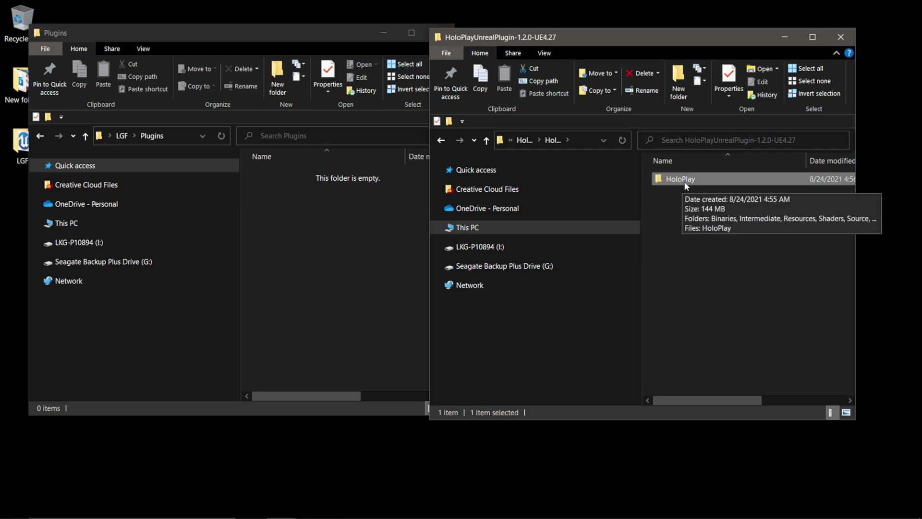
{"action": "left_click_drag", "start_coordinate": [688, 181], "coordinate": [298, 236]}
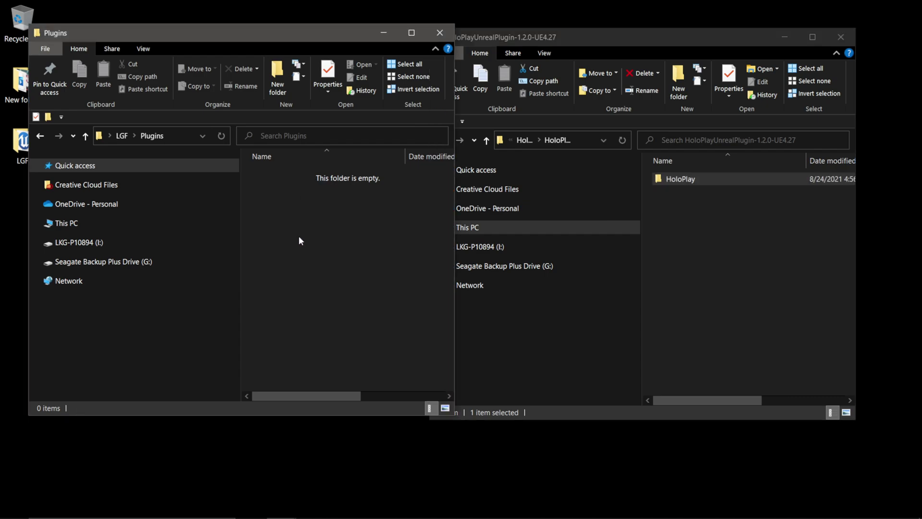
{"action": "left_click", "coordinate": [695, 184]}
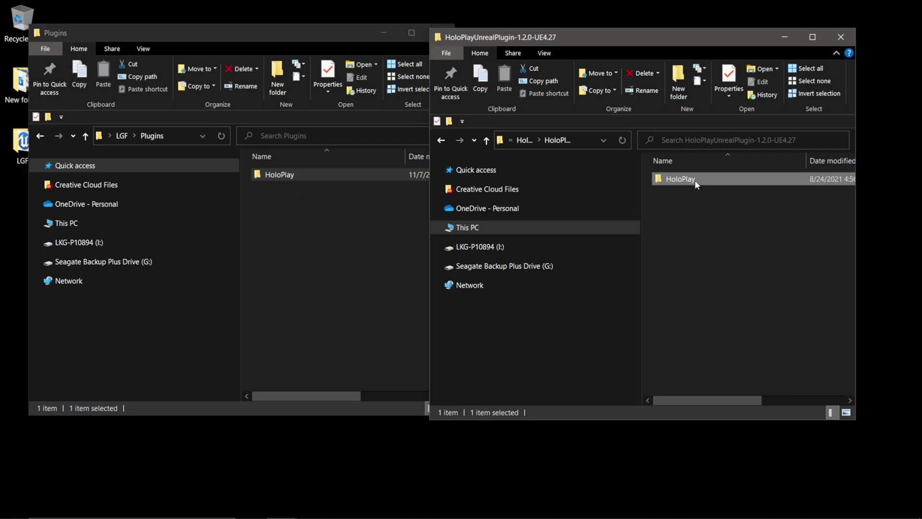
{"action": "left_click", "coordinate": [350, 261]}
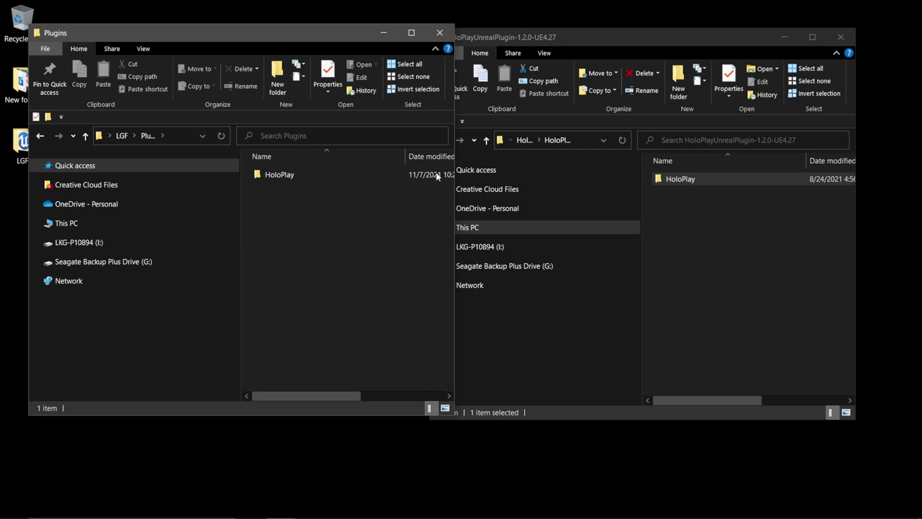
Step: Move the Plugins window aside and reopen the LGF project folder from the desktop to review its contents
{"action": "left_click_drag", "start_coordinate": [342, 38], "coordinate": [453, 39]}
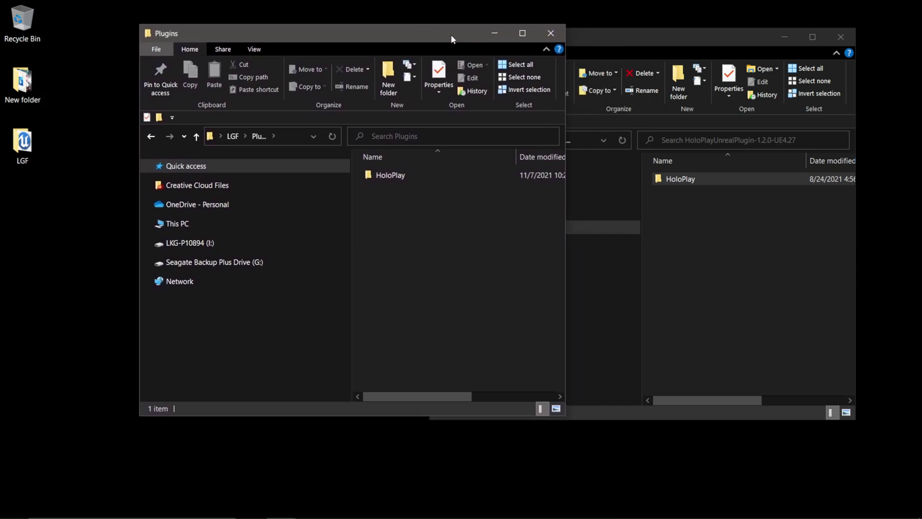
{"action": "left_click", "coordinate": [37, 144]}
{"action": "double_click", "coordinate": [29, 147]}
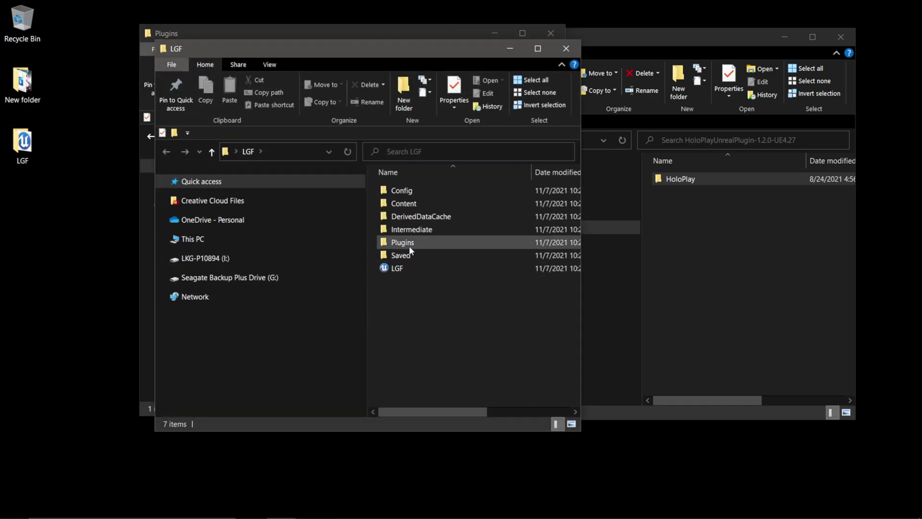
Step: Close the LGF, Plugins and HoloPlayUnrealPlugin-1.2.0-UE4.27 folder windows
{"action": "left_click", "coordinate": [566, 48]}
{"action": "left_click", "coordinate": [692, 181]}
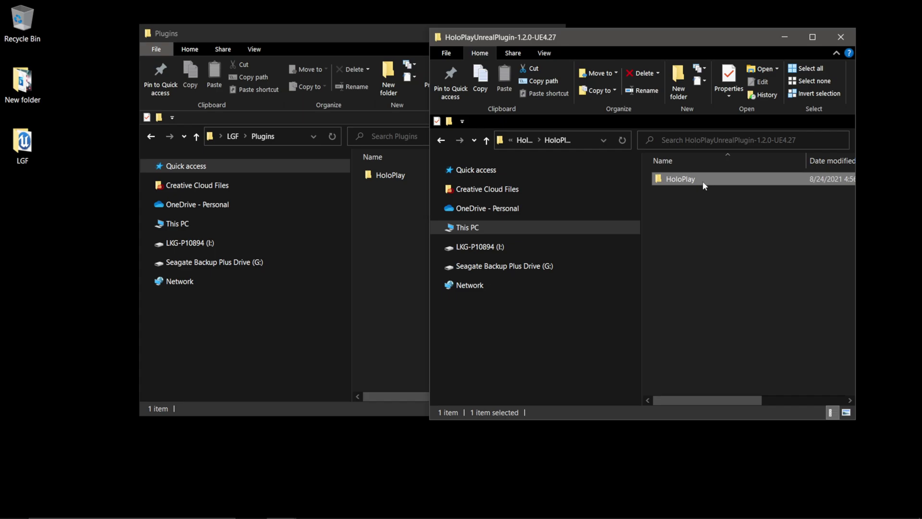
{"action": "left_click", "coordinate": [390, 191]}
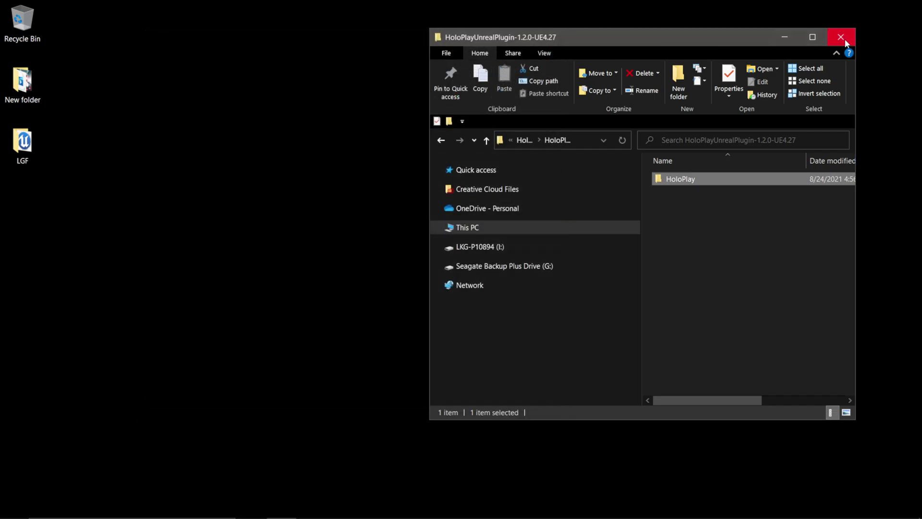
{"action": "left_click", "coordinate": [840, 37]}
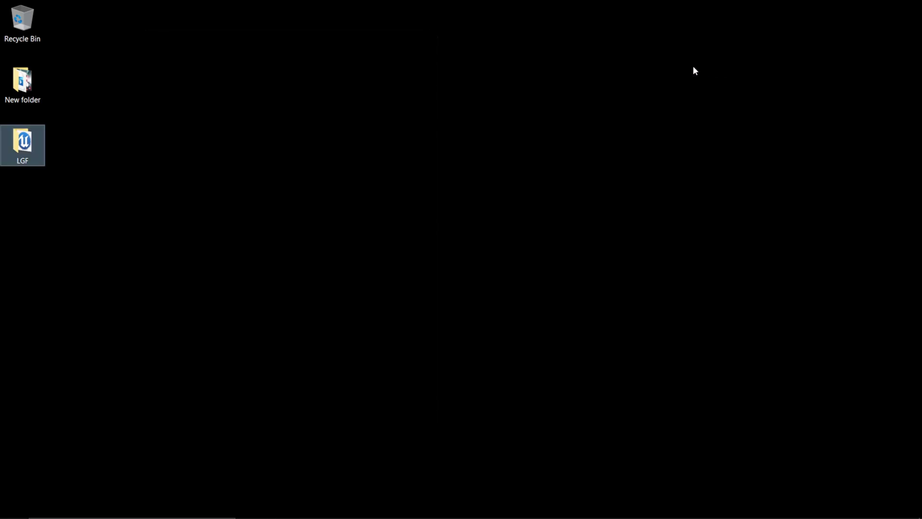
Step: Switch back to the Unreal Editor, dismiss the new plugins notification and close the editor
{"action": "key", "text": "super"}
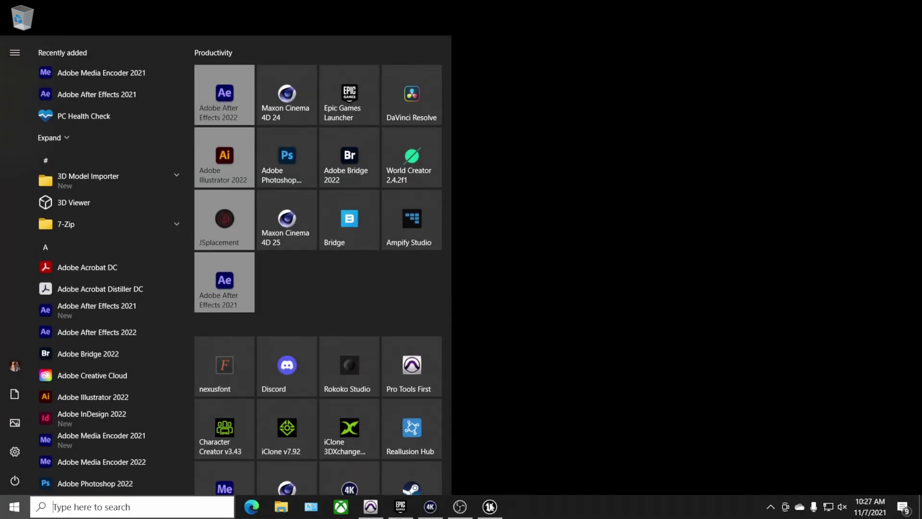
{"action": "left_click", "coordinate": [490, 506]}
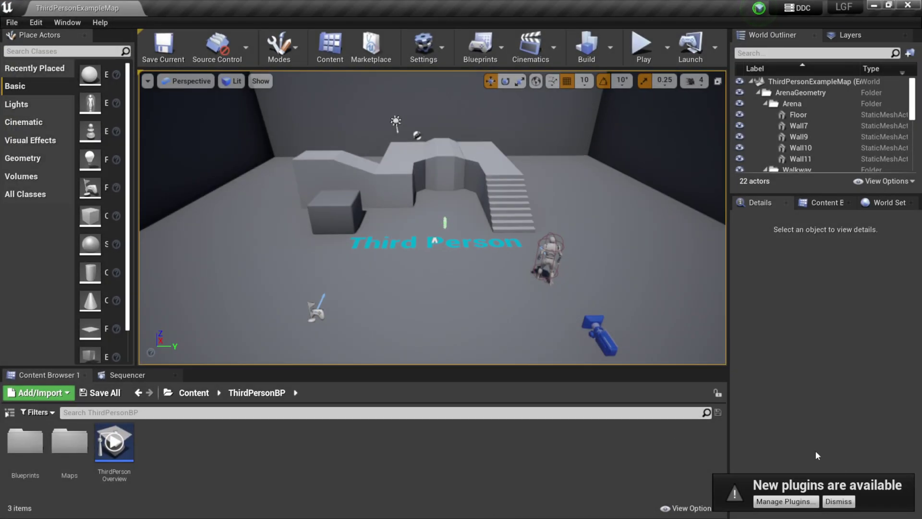
{"action": "left_click", "coordinate": [837, 501]}
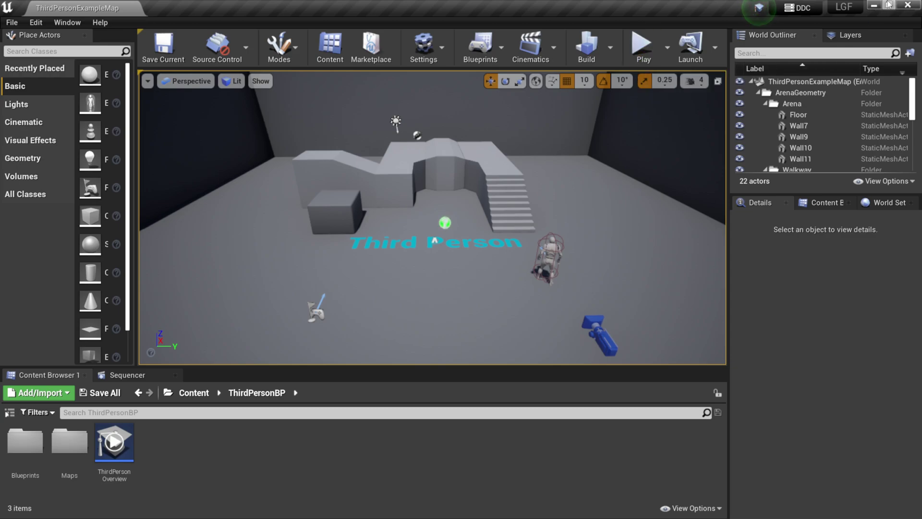
{"action": "left_click", "coordinate": [909, 5]}
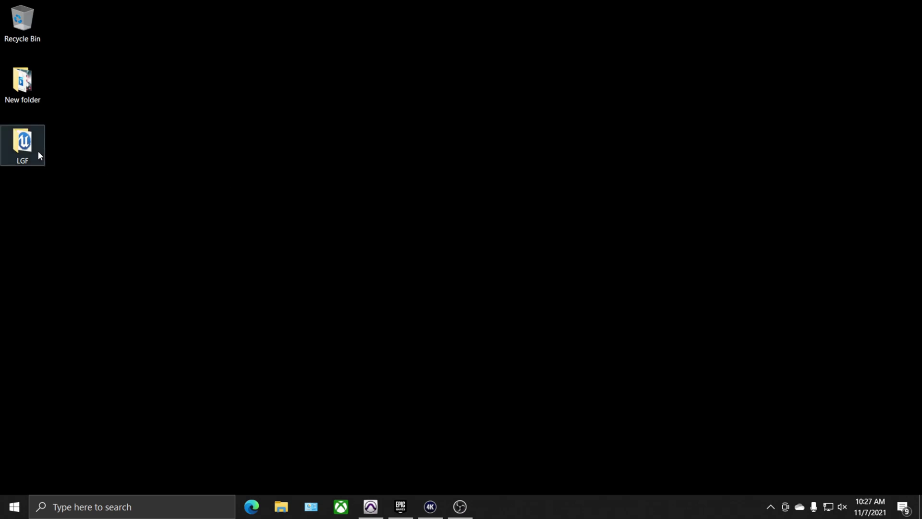
Step: Relaunch the LGF project from its desktop folder and update the out-of-date project file
{"action": "double_click", "coordinate": [23, 146]}
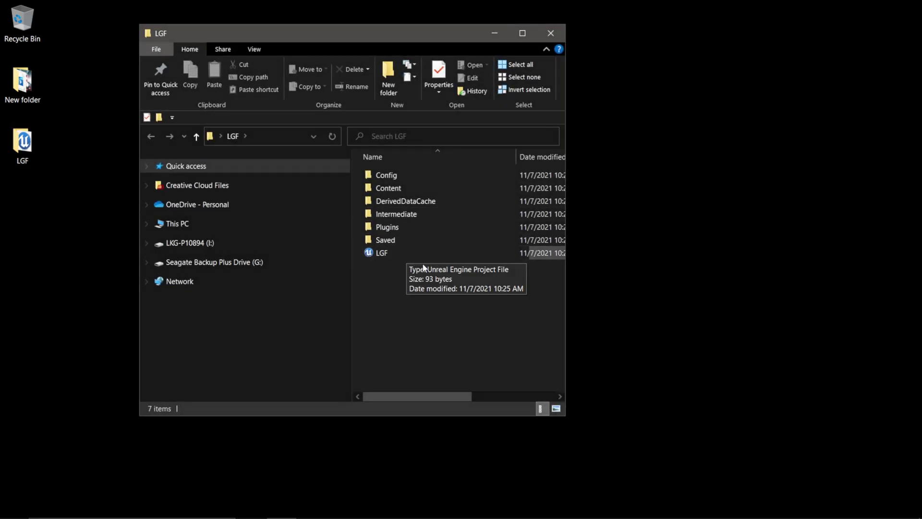
{"action": "double_click", "coordinate": [379, 253]}
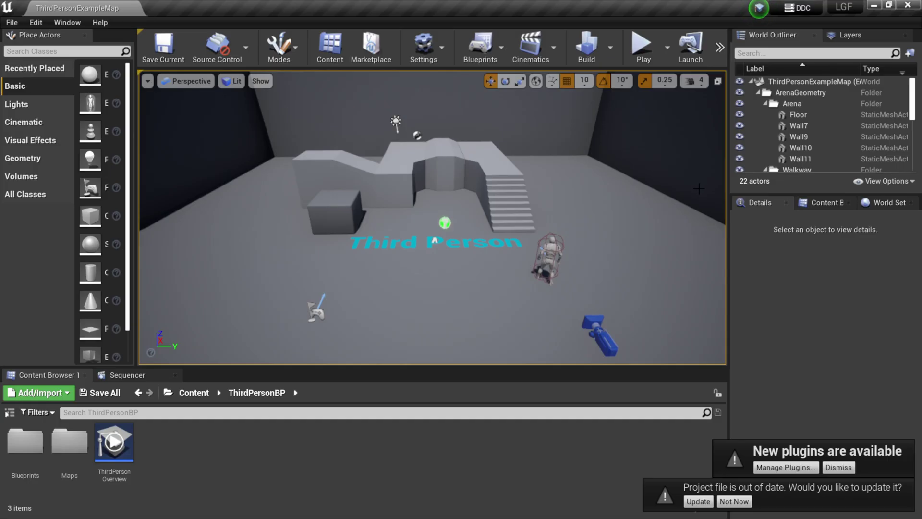
{"action": "left_click", "coordinate": [838, 467]}
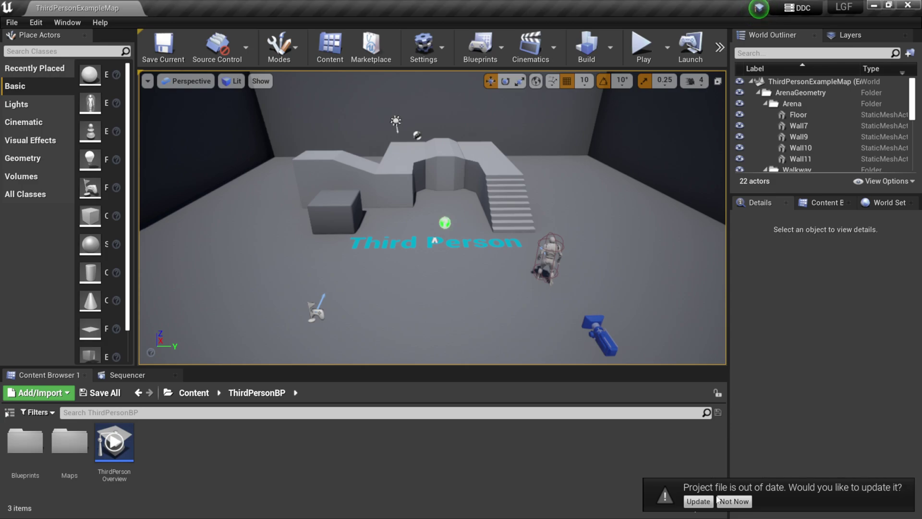
{"action": "left_click", "coordinate": [697, 501]}
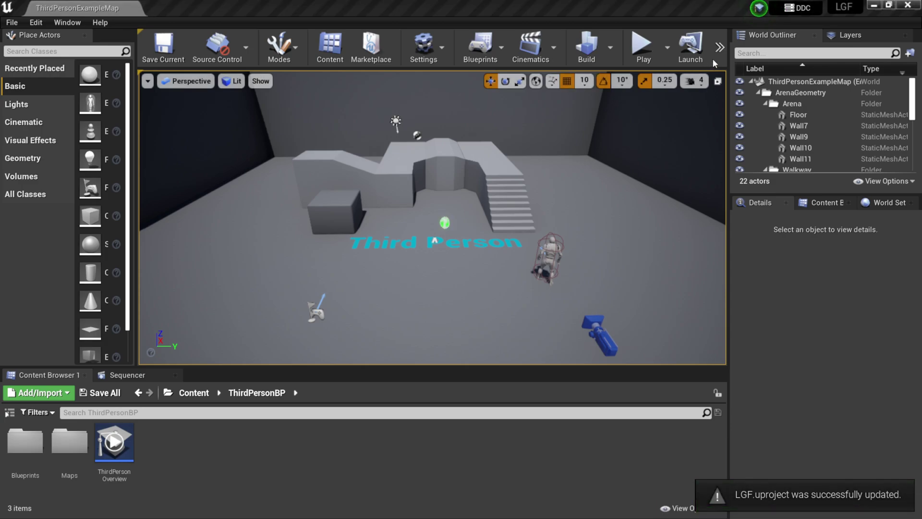
Step: Examine the added HoloPlay commands and the Active Play Mode options
{"action": "left_click", "coordinate": [720, 48]}
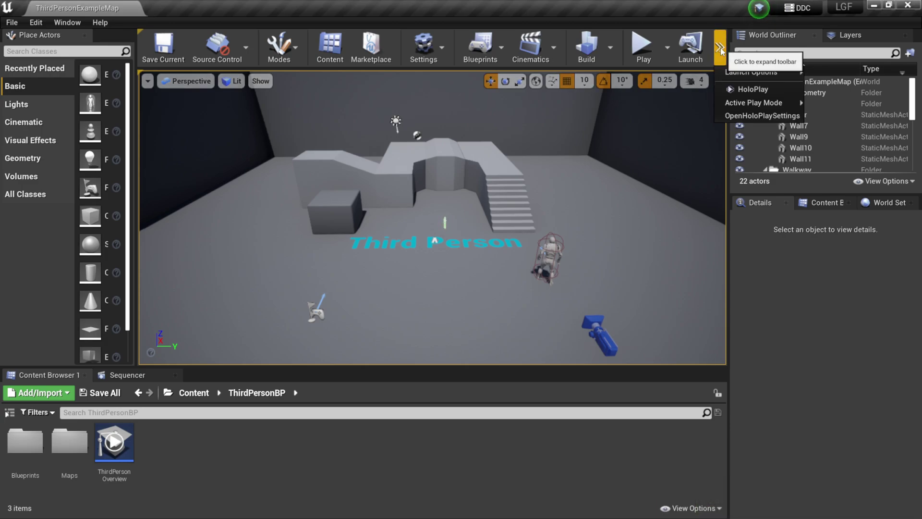
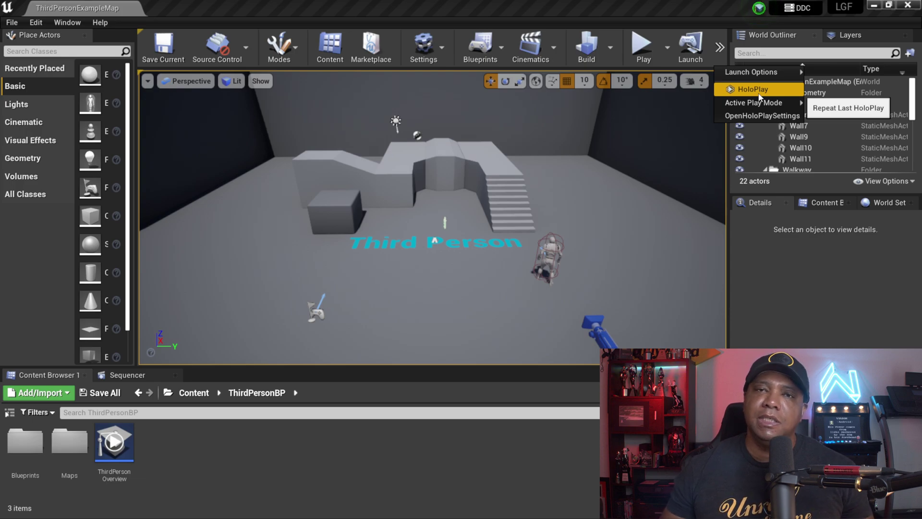
{"action": "mouse_move", "coordinate": [760, 102]}
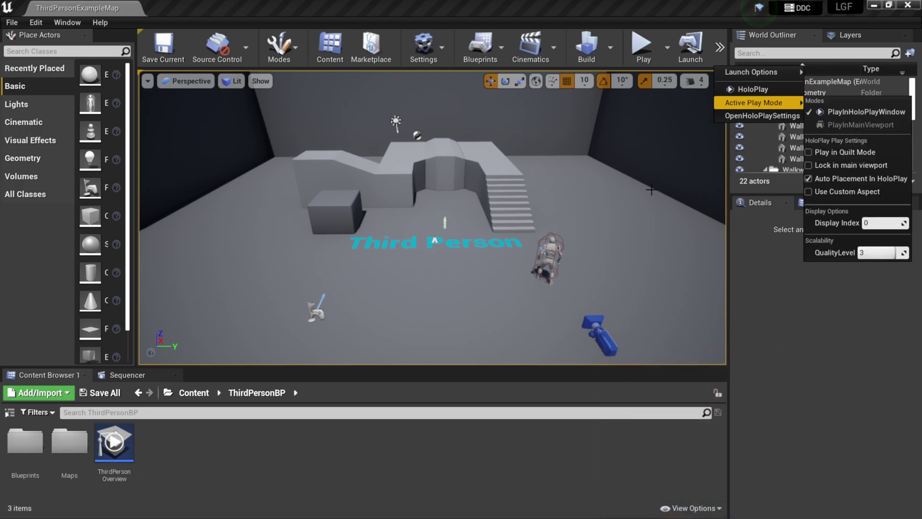
Step: Open the level's ThirdPersonCharacter in a maximized Blueprint Editor and show its viewport with a wider component list
{"action": "left_click", "coordinate": [550, 258]}
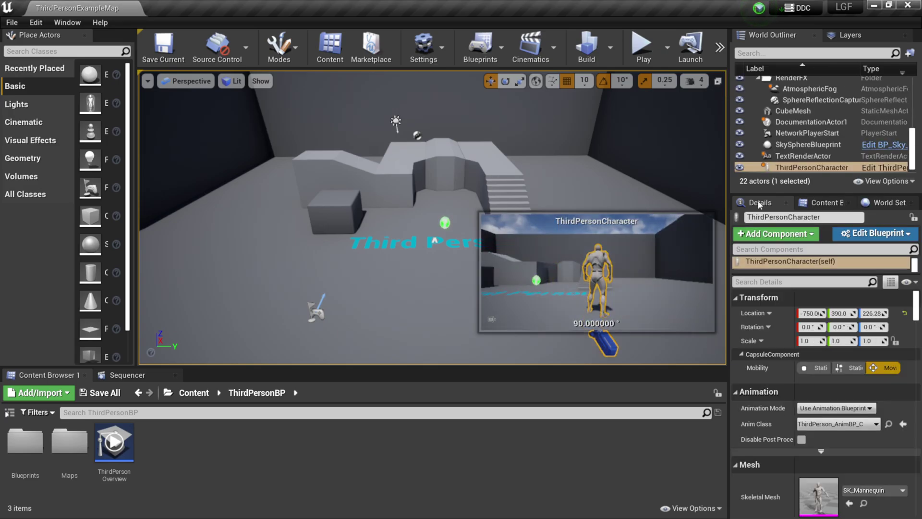
{"action": "left_click_drag", "start_coordinate": [820, 192], "coordinate": [816, 266]}
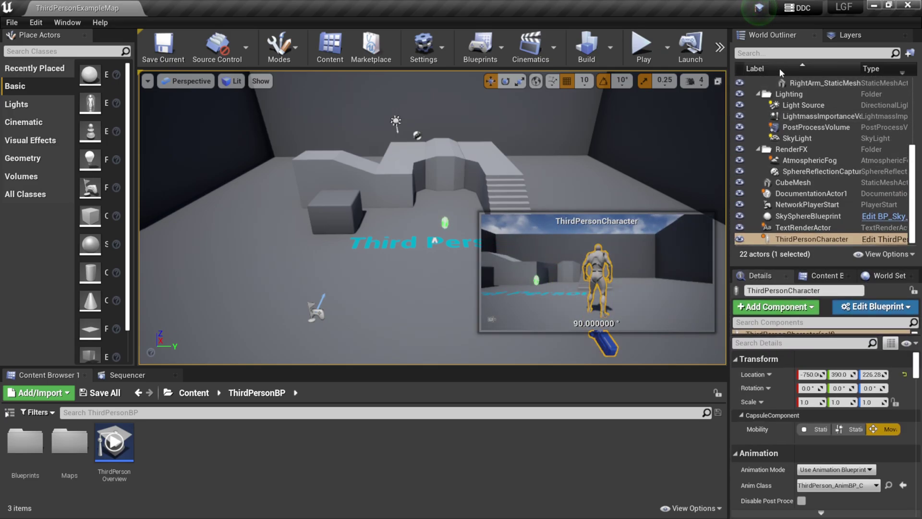
{"action": "left_click", "coordinate": [795, 239]}
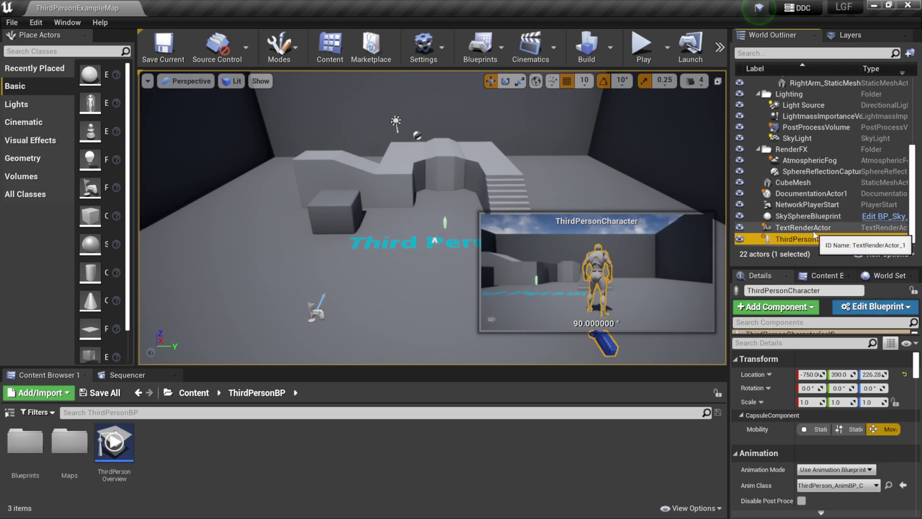
{"action": "left_click", "coordinate": [867, 309]}
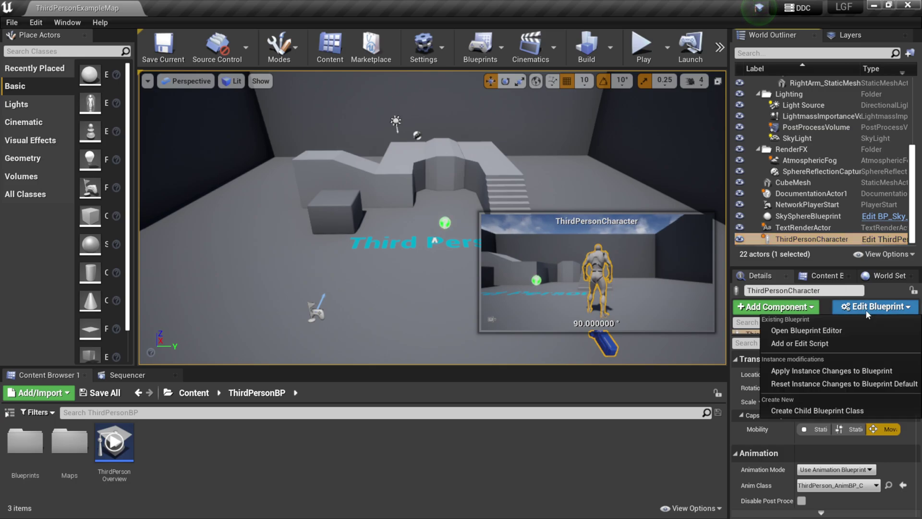
{"action": "left_click", "coordinate": [823, 331]}
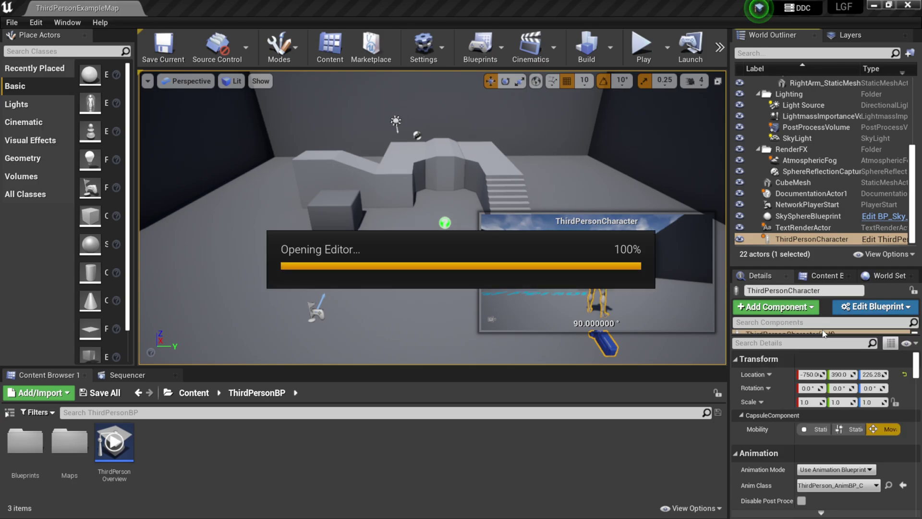
{"action": "left_click_drag", "start_coordinate": [577, 313], "coordinate": [433, 71]}
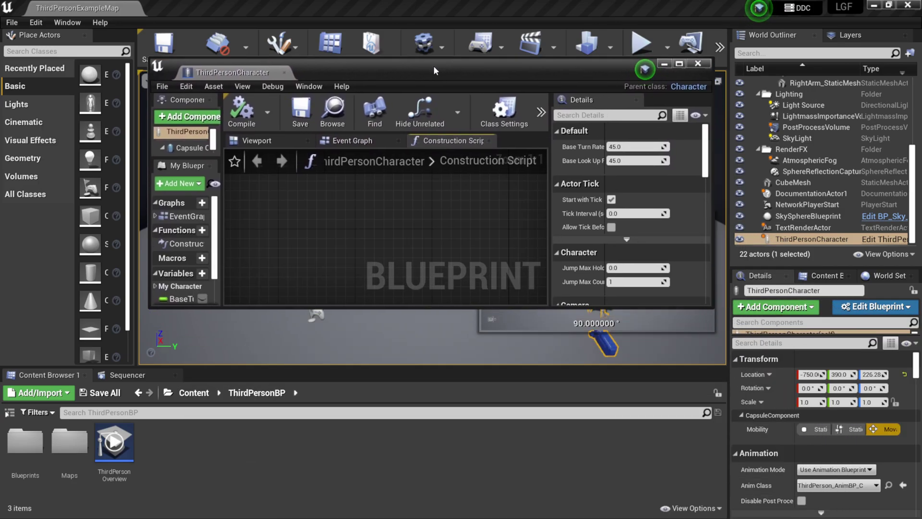
{"action": "left_click_drag", "start_coordinate": [580, 64], "coordinate": [573, 56]}
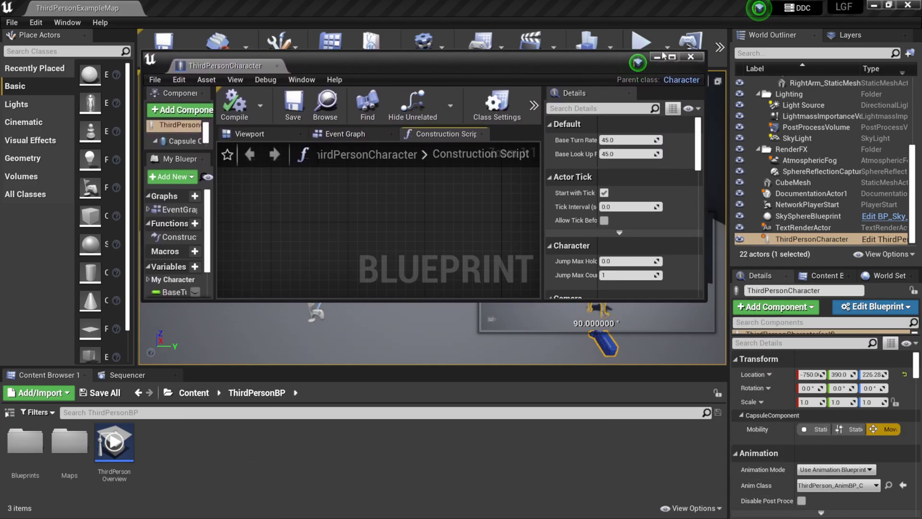
{"action": "left_click", "coordinate": [672, 57]}
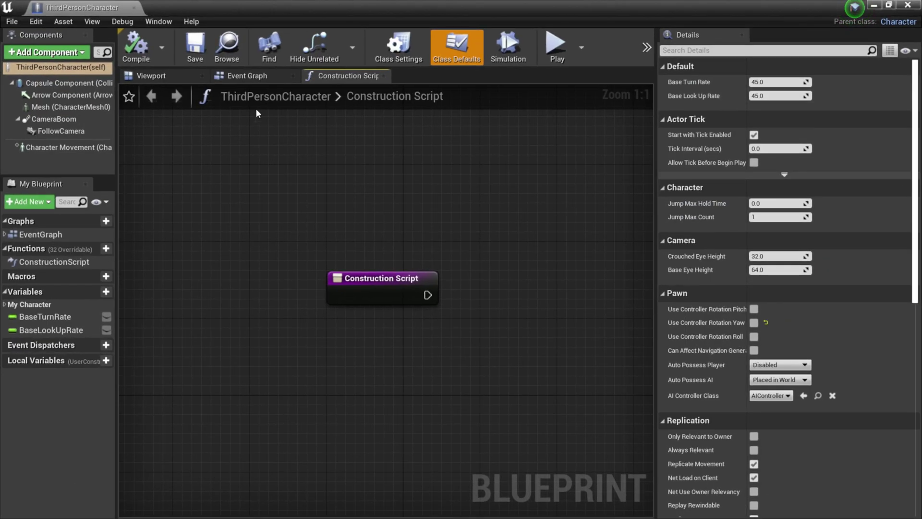
{"action": "left_click", "coordinate": [153, 77]}
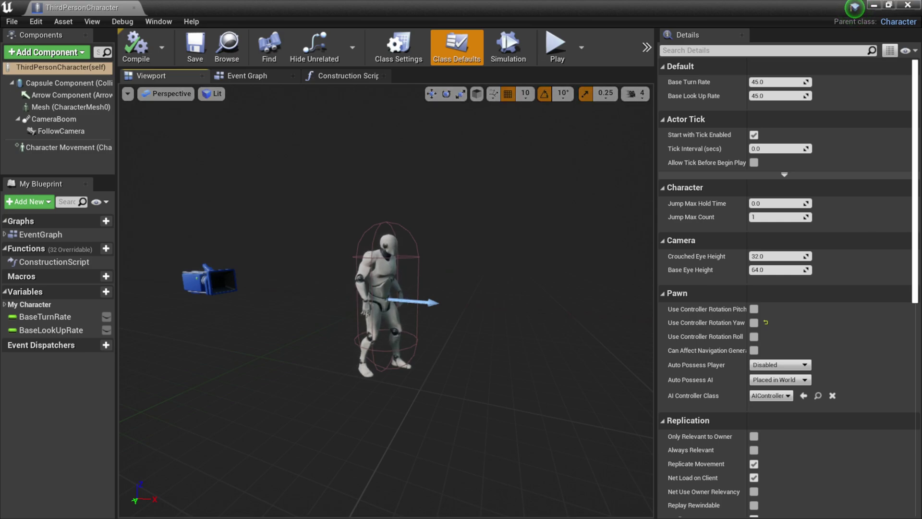
{"action": "left_click_drag", "start_coordinate": [118, 140], "coordinate": [149, 124]}
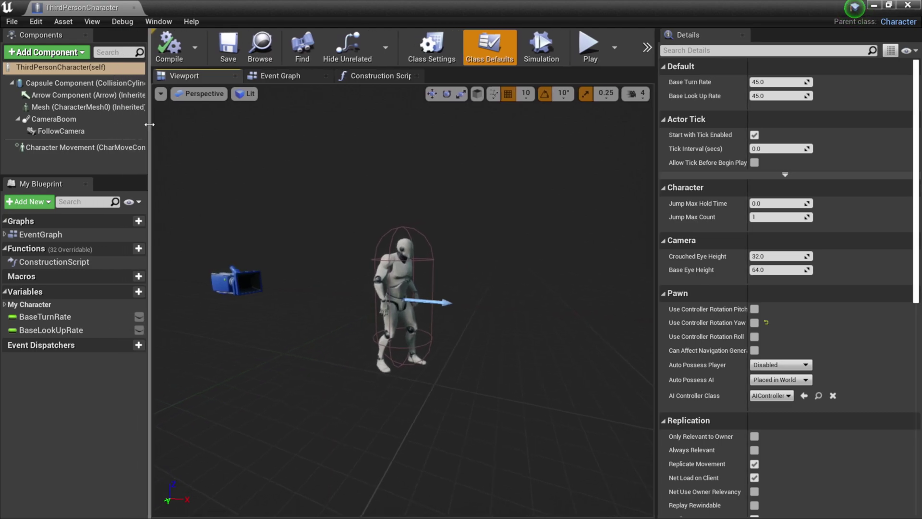
Step: Add a Child Actor component under CameraBoom in the ThirdPersonCharacter blueprint, keeping its default name
{"action": "left_click", "coordinate": [67, 121]}
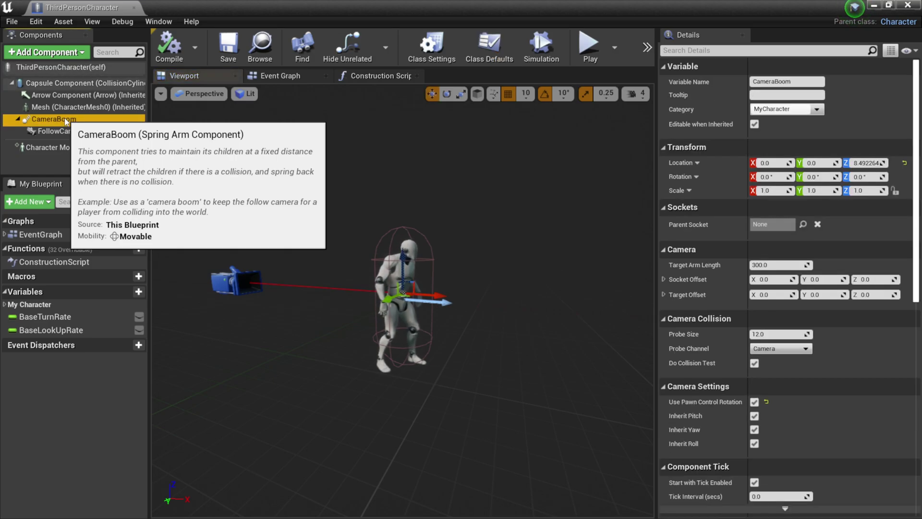
{"action": "left_click", "coordinate": [33, 53]}
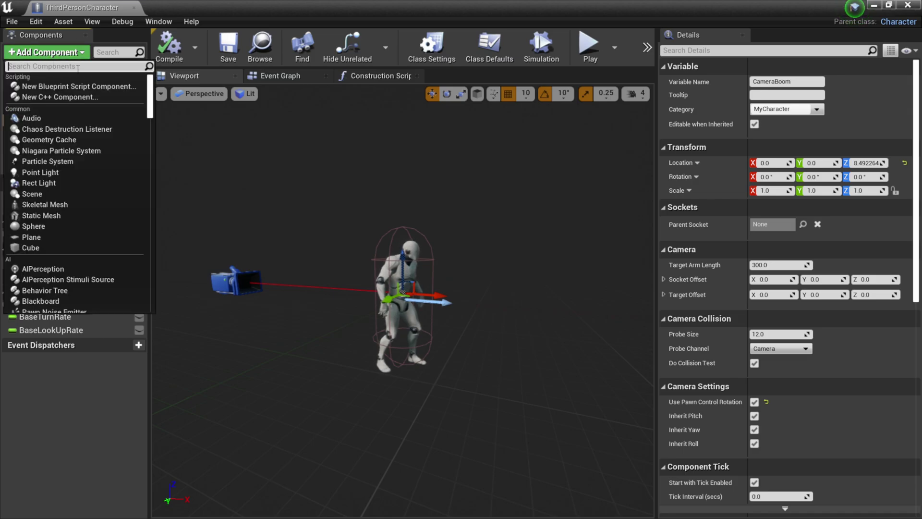
{"action": "type", "text": "child"}
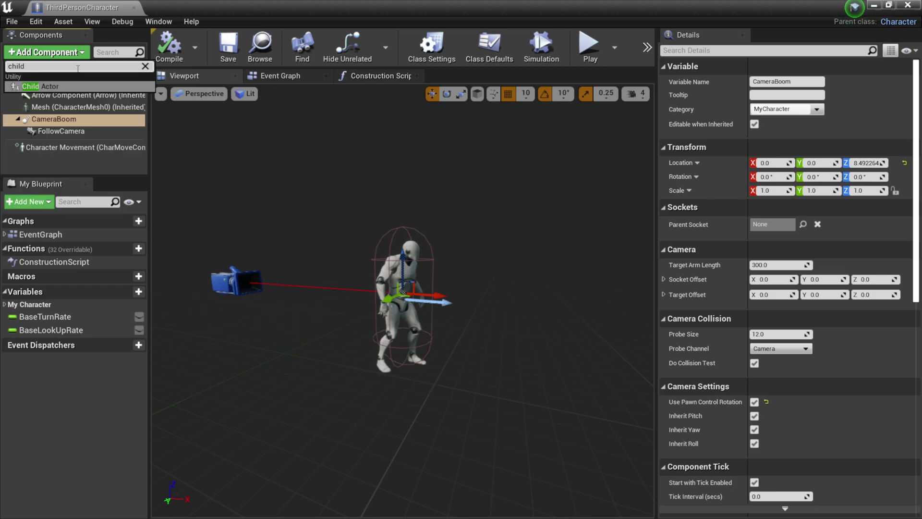
{"action": "left_click", "coordinate": [61, 88]}
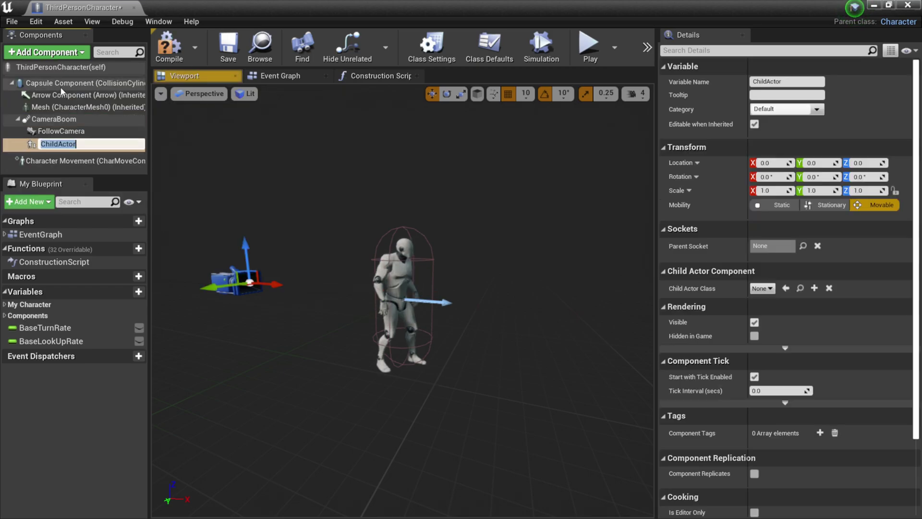
{"action": "left_click", "coordinate": [65, 119]}
{"action": "left_click", "coordinate": [76, 143]}
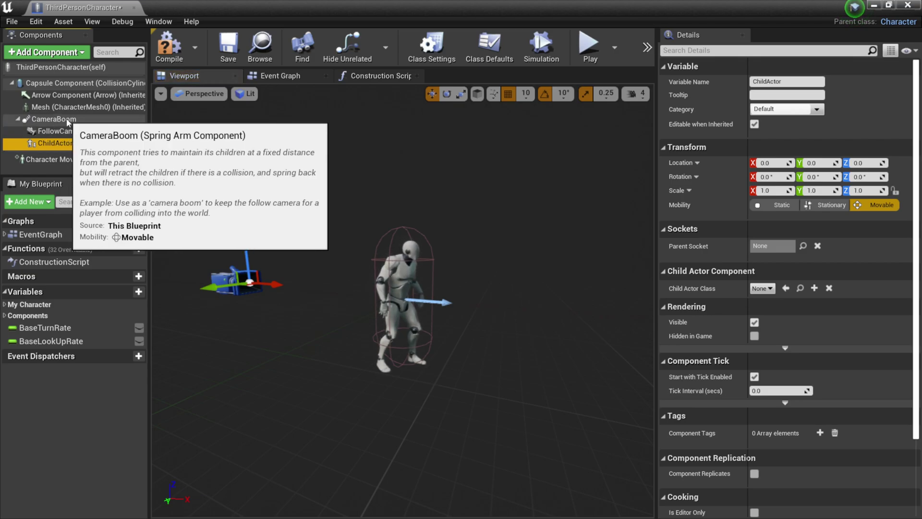
{"action": "left_click", "coordinate": [17, 119]}
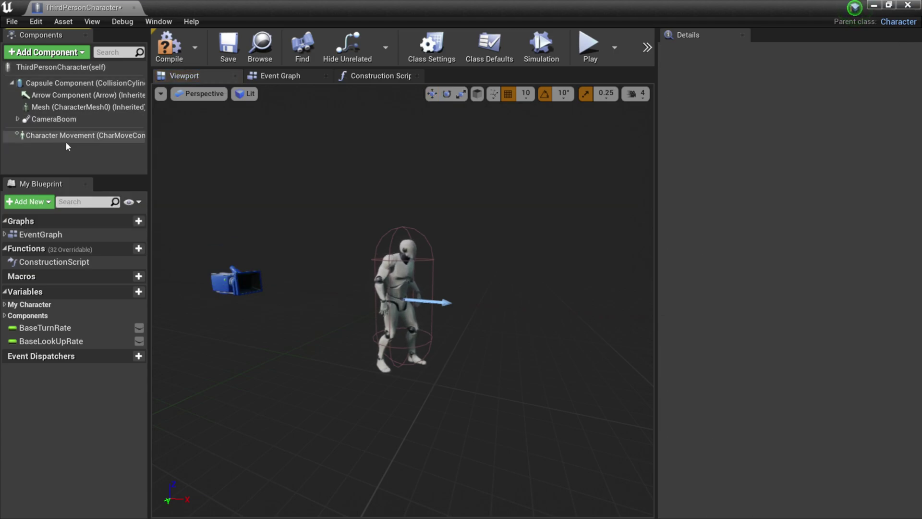
{"action": "left_click", "coordinate": [18, 119]}
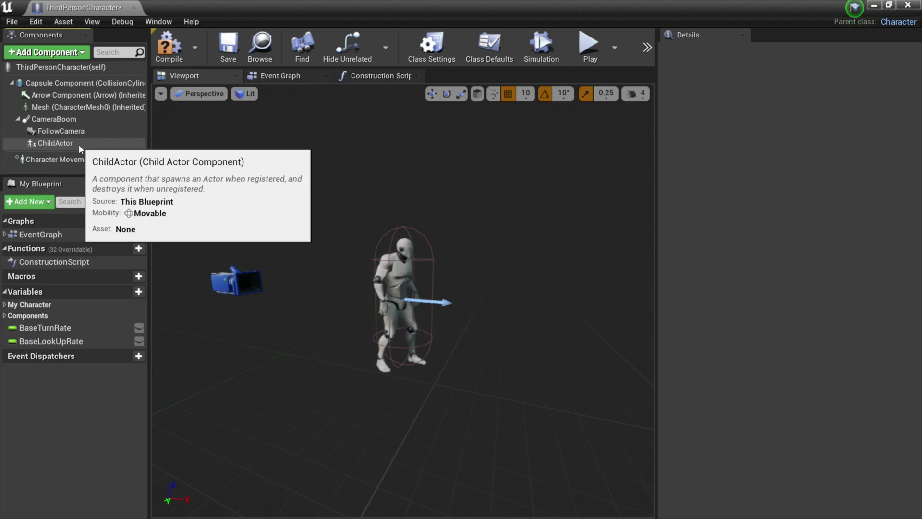
Step: Set the ChildActor component's Child Actor Class to HoloPlayCapture
{"action": "left_click", "coordinate": [54, 144]}
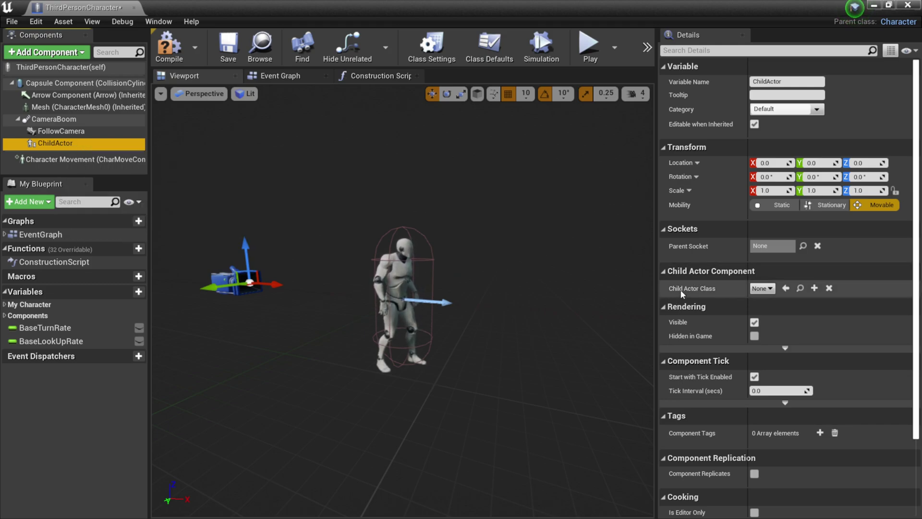
{"action": "left_click", "coordinate": [770, 289]}
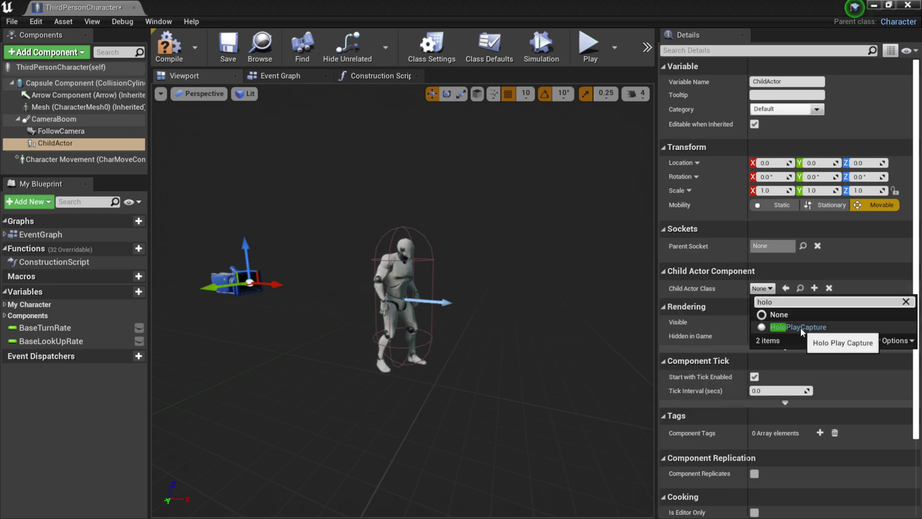
{"action": "left_click", "coordinate": [800, 327]}
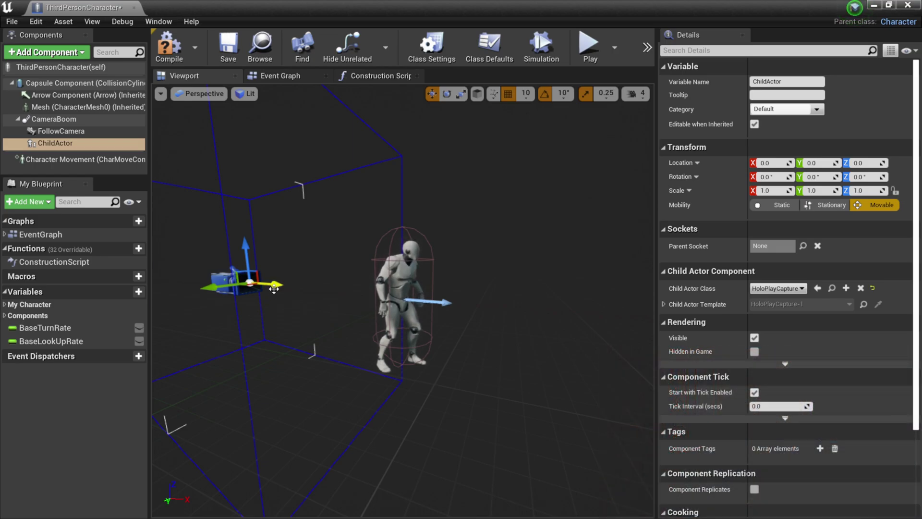
Step: Set the ChildActor component's X location to 290 so the capture volume surrounds the character
{"action": "left_click", "coordinate": [773, 162]}
{"action": "type", "text": "290"}
{"action": "key", "text": "Return"}
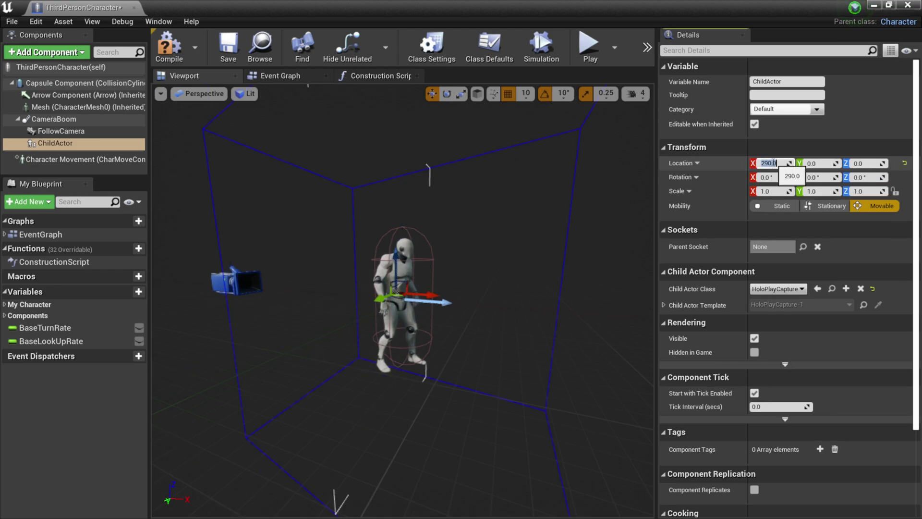
Step: Set the Size in the Child Actor Template's CaptureSettings to 70 so the capture volume fits around the character
{"action": "left_click_drag", "start_coordinate": [298, 288], "coordinate": [451, 296]}
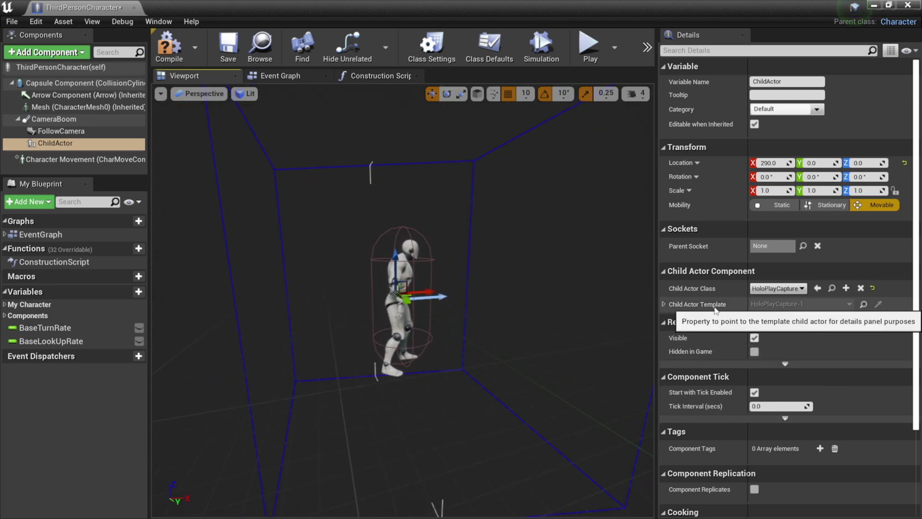
{"action": "left_click", "coordinate": [664, 304]}
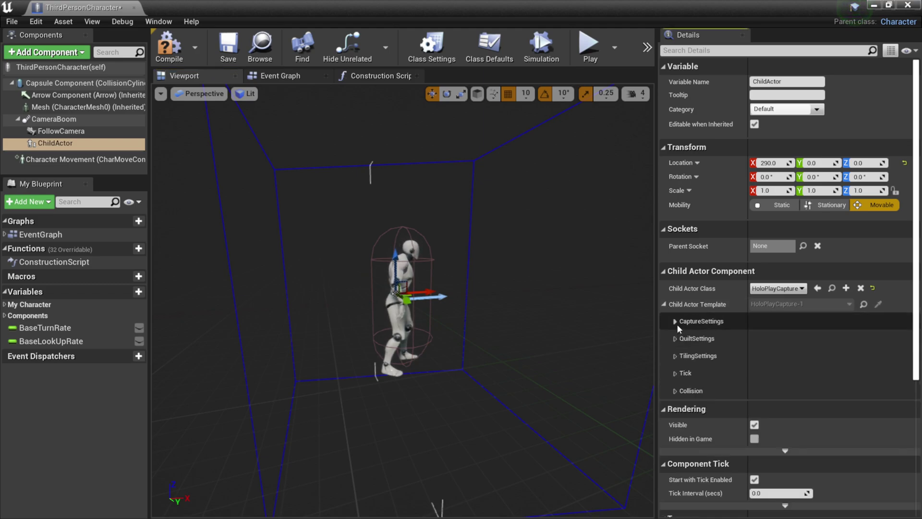
{"action": "left_click", "coordinate": [675, 322]}
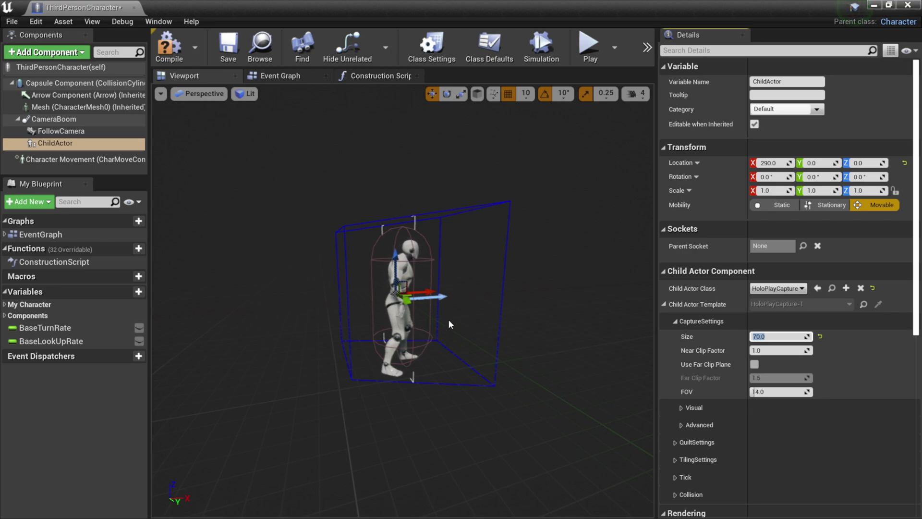
{"action": "left_click_drag", "start_coordinate": [448, 318], "coordinate": [403, 321]}
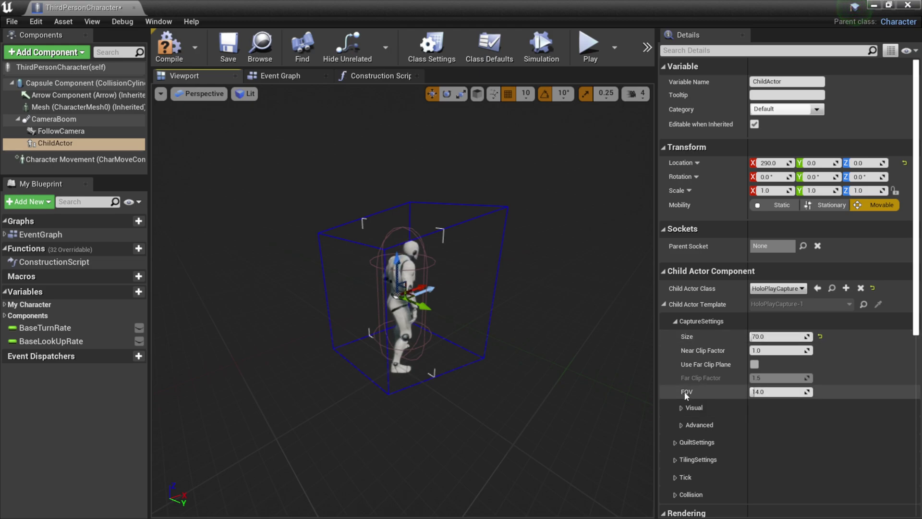
Step: Set the capture's FOV to 20 and inspect the resulting capture volume around the character
{"action": "left_click_drag", "start_coordinate": [753, 391], "coordinate": [764, 390]}
{"action": "left_click", "coordinate": [757, 391]}
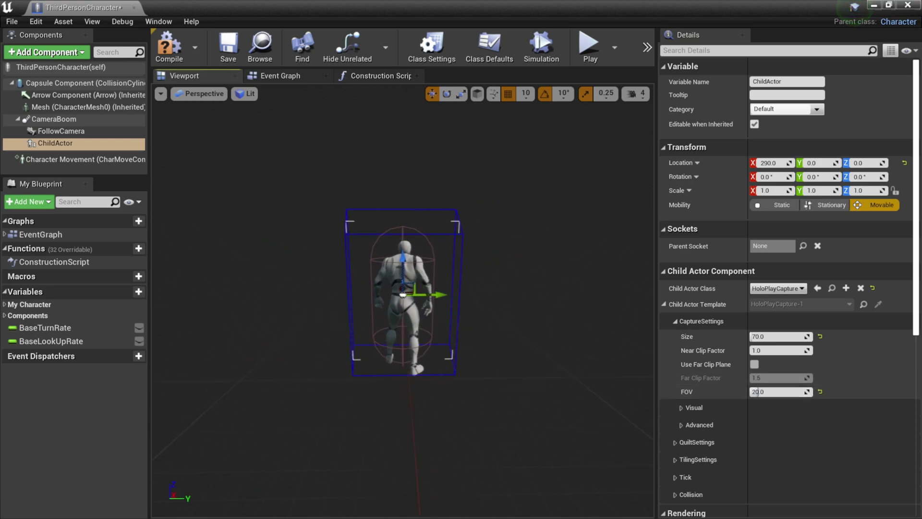
{"action": "left_click_drag", "start_coordinate": [432, 408], "coordinate": [343, 409]}
{"action": "mouse_move", "coordinate": [423, 331]}
{"action": "left_mouse_down"}
{"action": "mouse_move", "coordinate": [432, 332]}
{"action": "mouse_move", "coordinate": [422, 331]}
{"action": "left_mouse_up"}
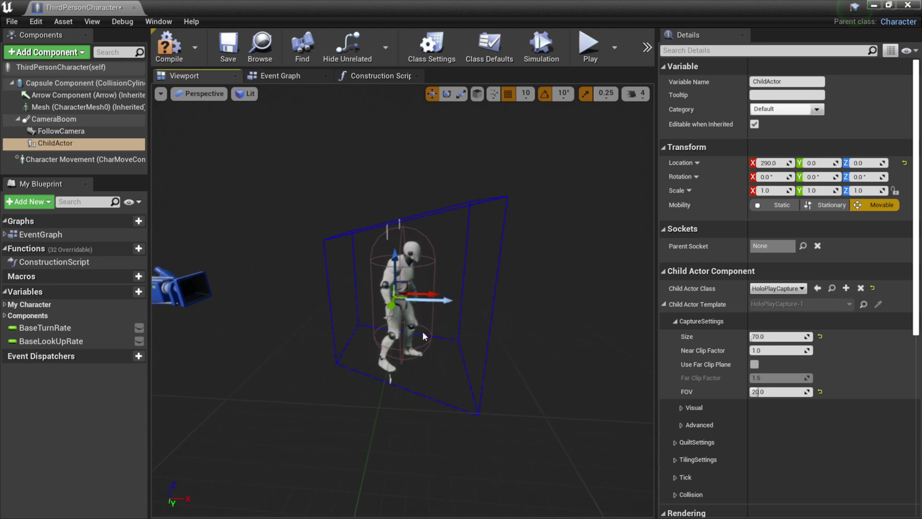
Step: Compile and save the ThirdPersonCharacter blueprint, and close its editor to return to the level
{"action": "left_click", "coordinate": [169, 49]}
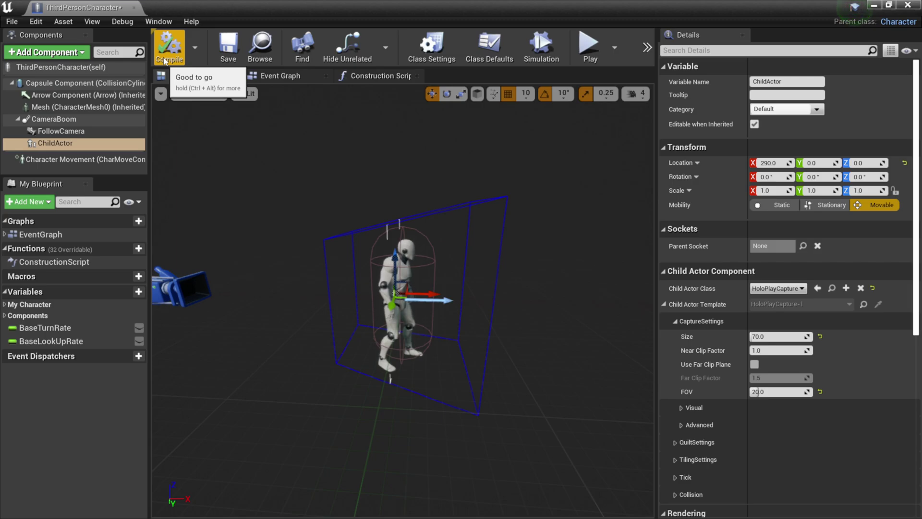
{"action": "left_click", "coordinate": [229, 47]}
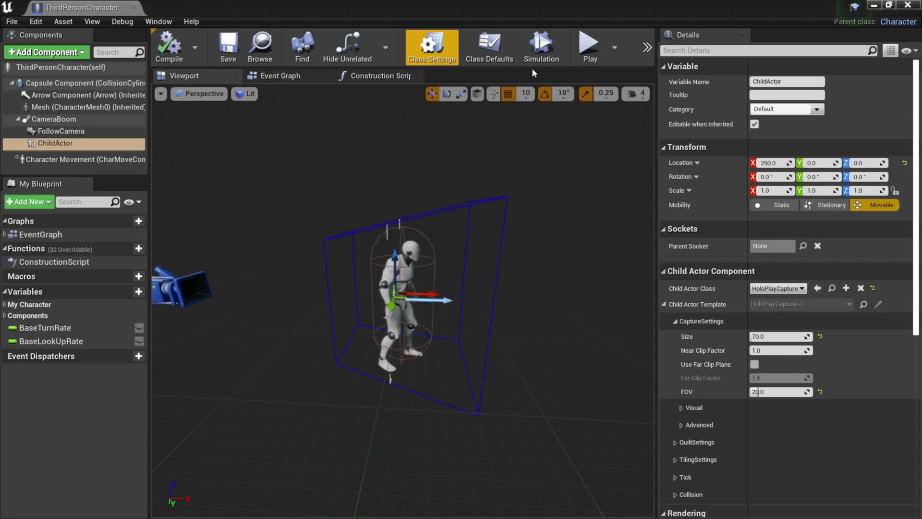
{"action": "left_click", "coordinate": [907, 6]}
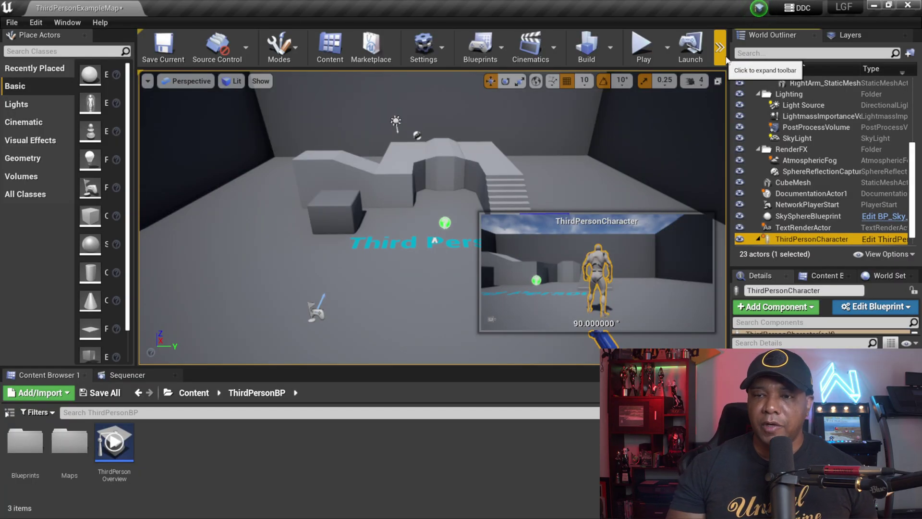
Step: Run the level with the HoloPlay play command
{"action": "left_click", "coordinate": [719, 47]}
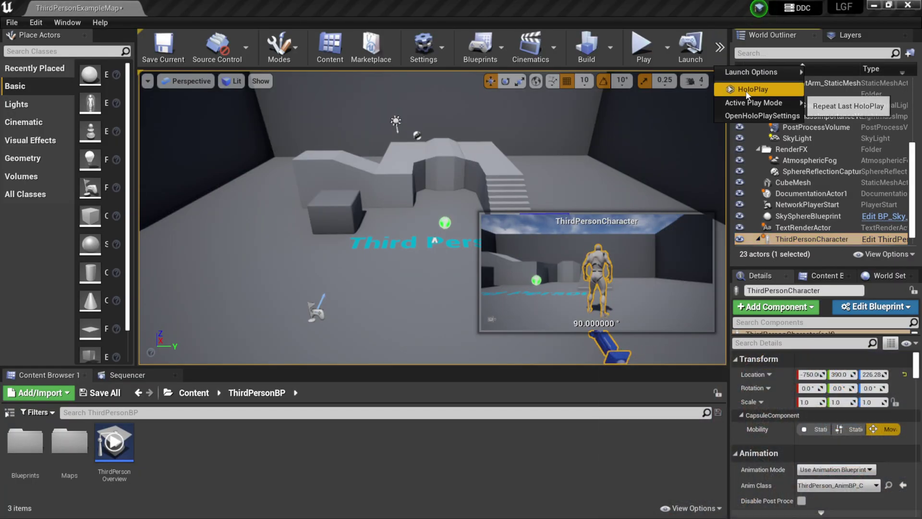
{"action": "left_click", "coordinate": [746, 90]}
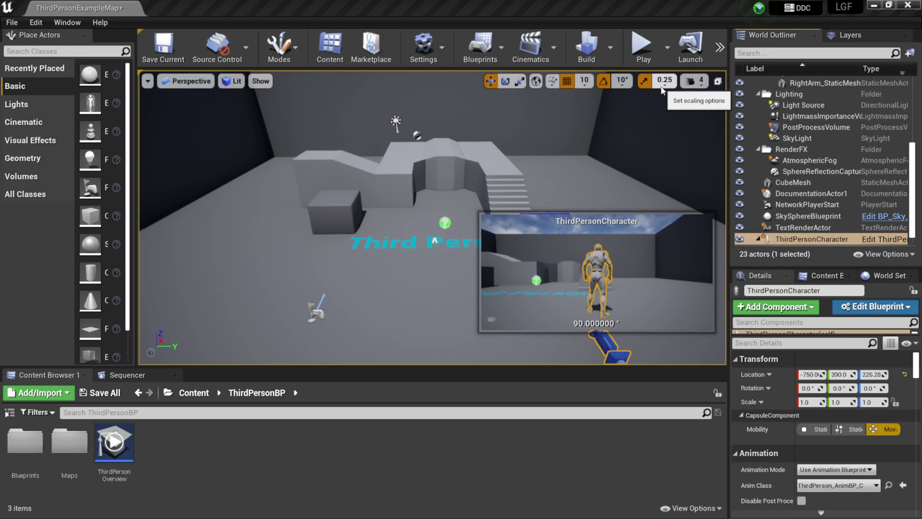
Step: Play the level in the editor viewport and run the character around the stairs to test the third-person view
{"action": "left_click", "coordinate": [635, 36]}
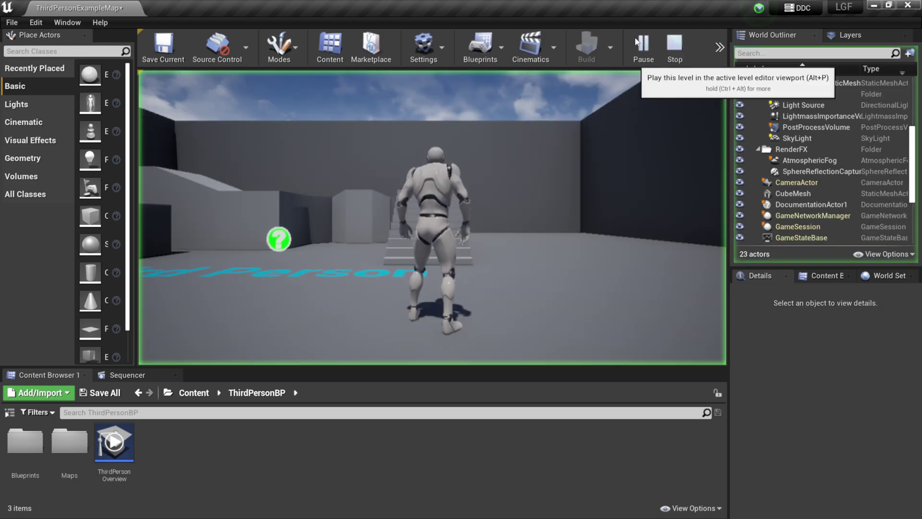
{"action": "left_click", "coordinate": [557, 188]}
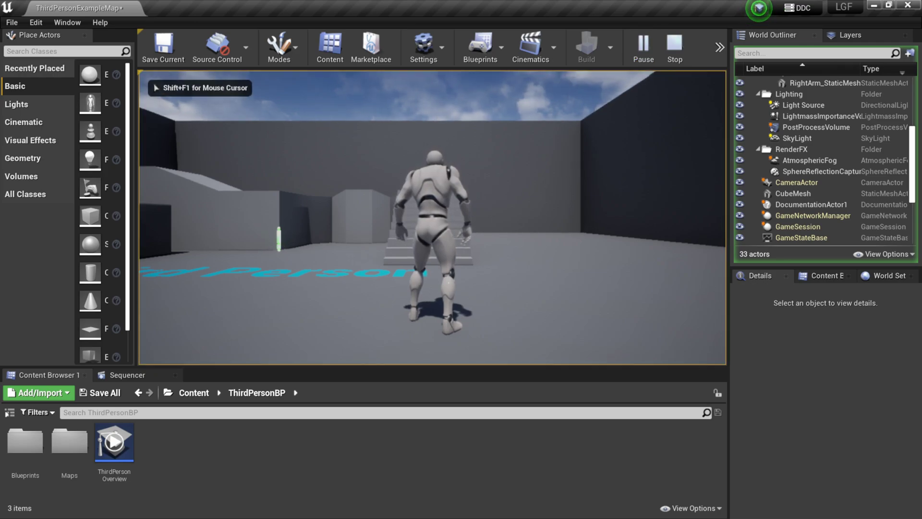
{"action": "key", "text": "w"}
{"action": "key", "text": "w"}
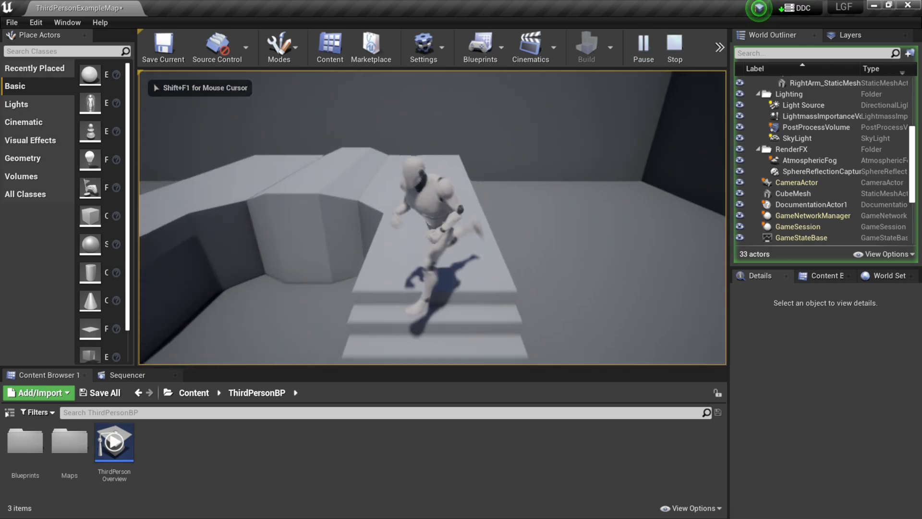
{"action": "key", "text": "w"}
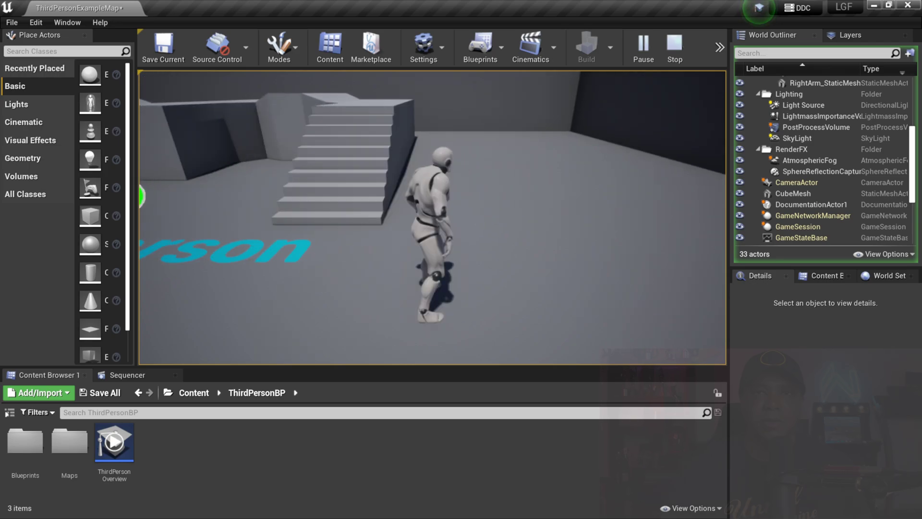